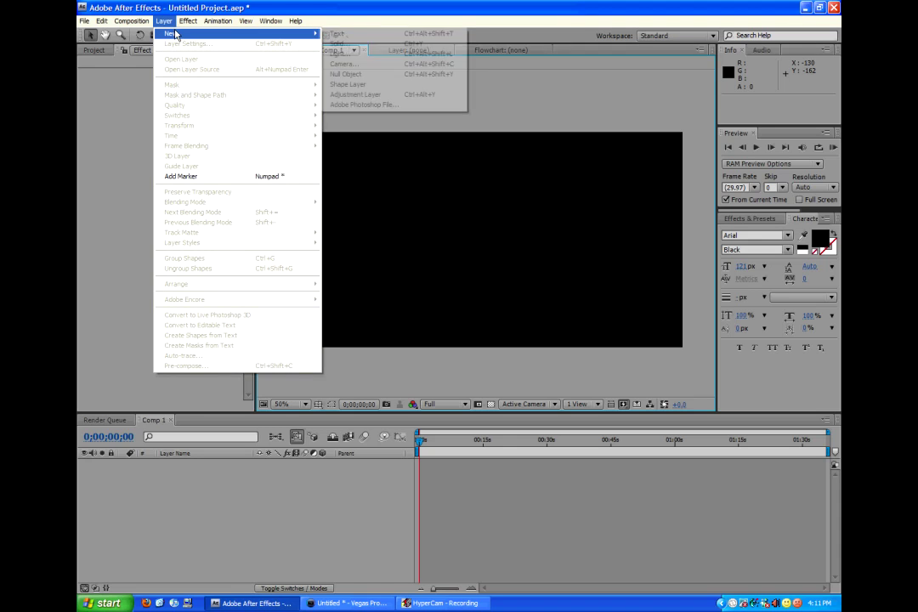
Create a full-frame pure white (FFFFFF) solid layer in Comp 1.
click(350, 44)
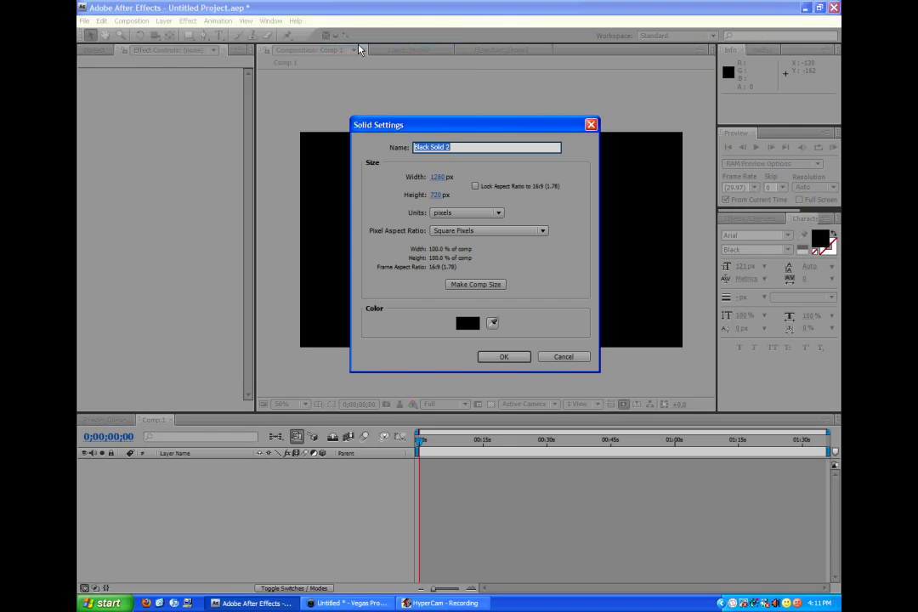
click(469, 324)
click(340, 311)
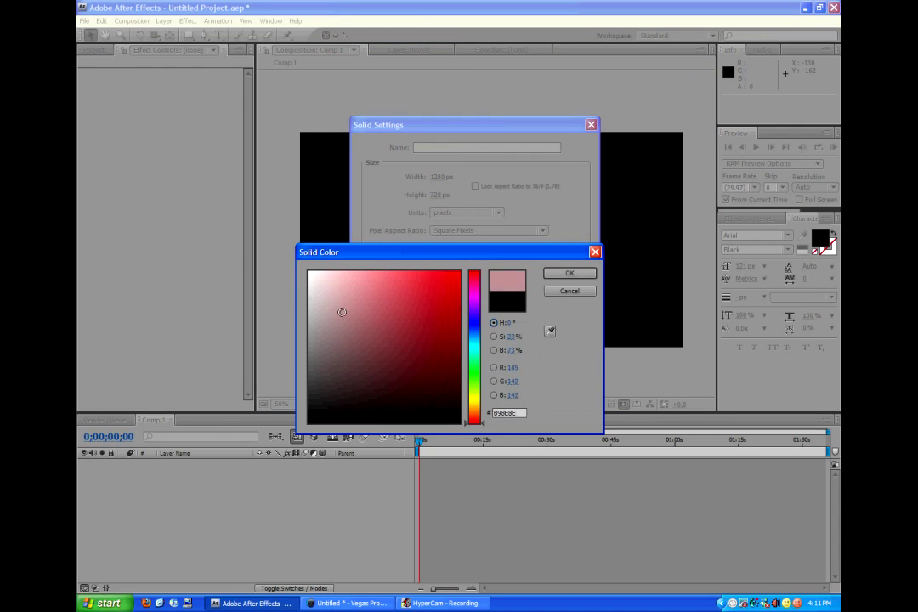
drag(340, 311, 278, 249)
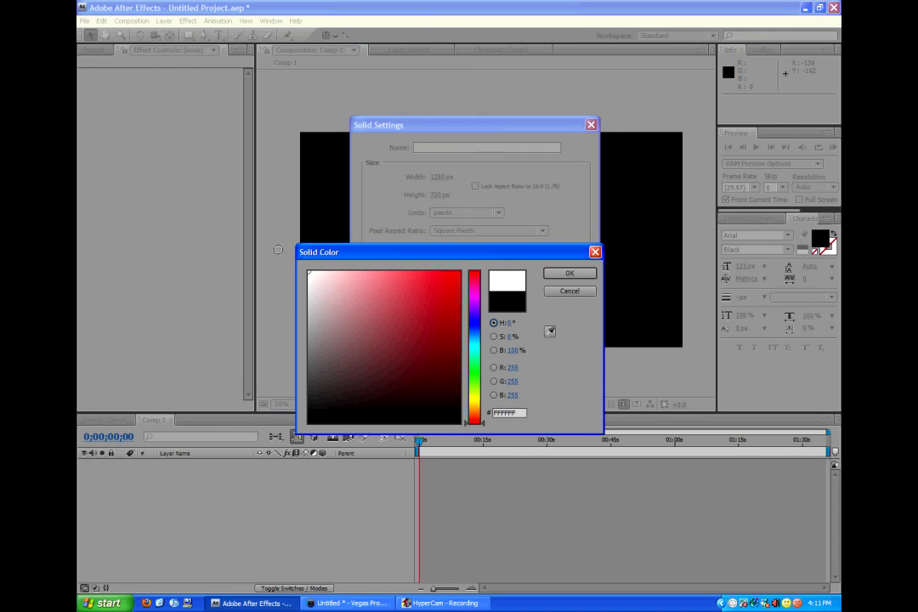
click(582, 275)
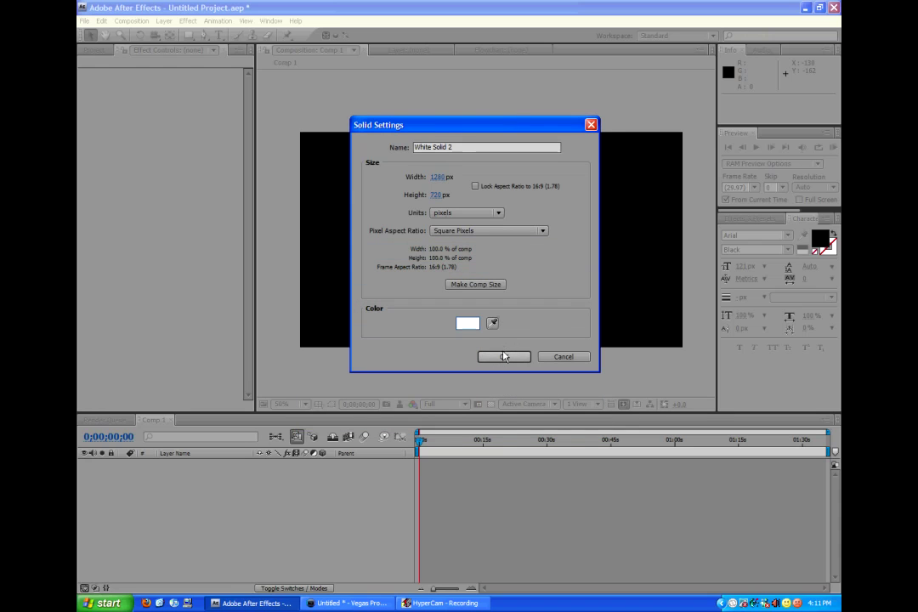
click(501, 356)
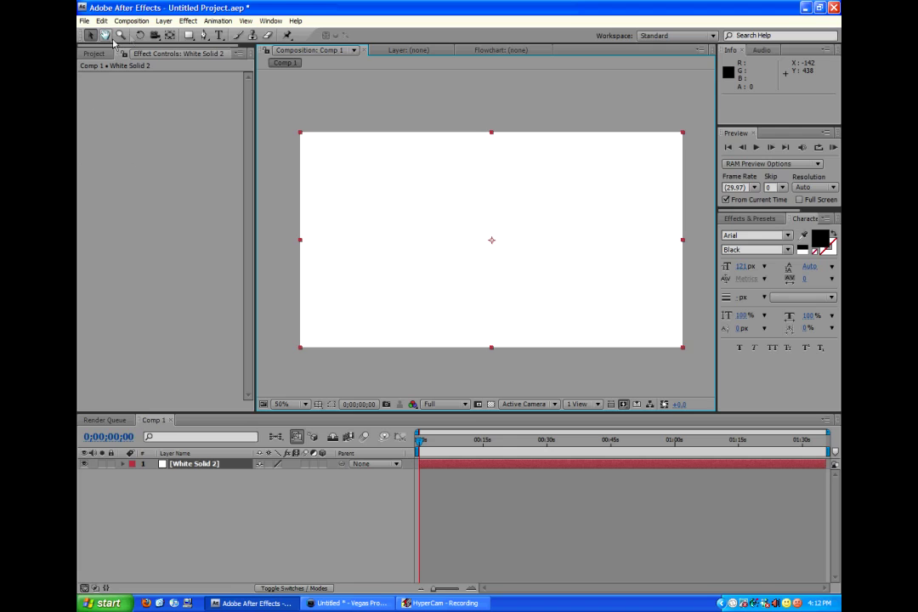
Add a text layer reading 'Cool Intro' in the comp and select its text.
click(221, 37)
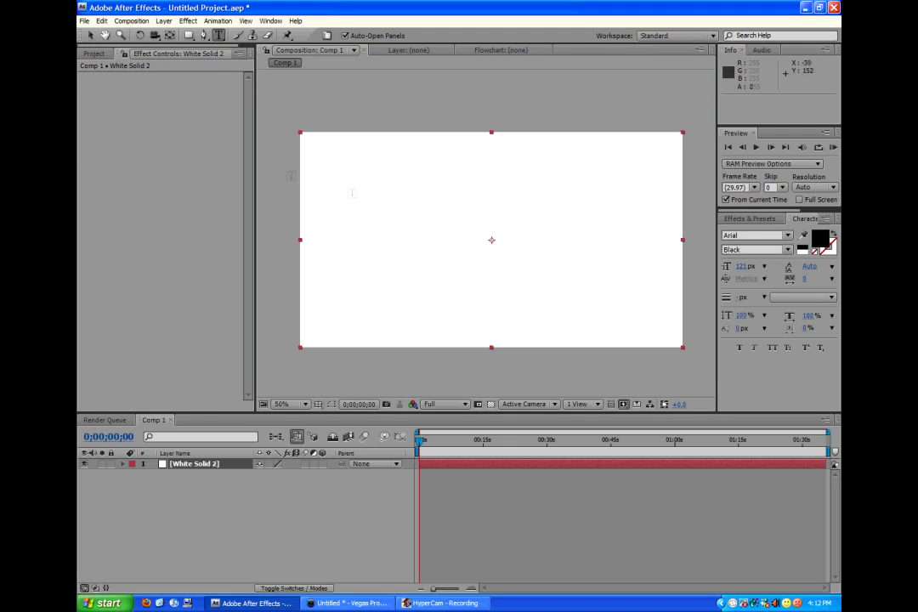
click(402, 240)
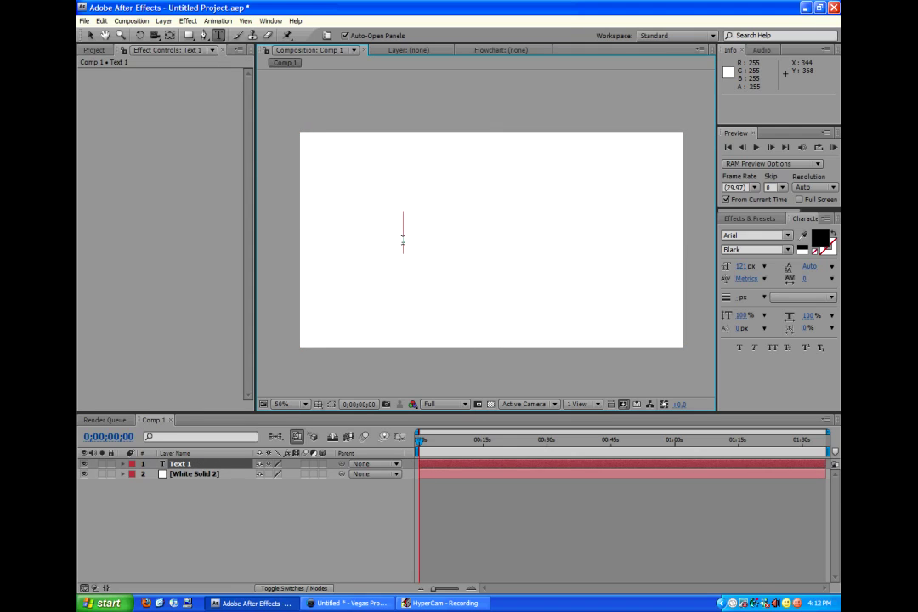
text(Coo)
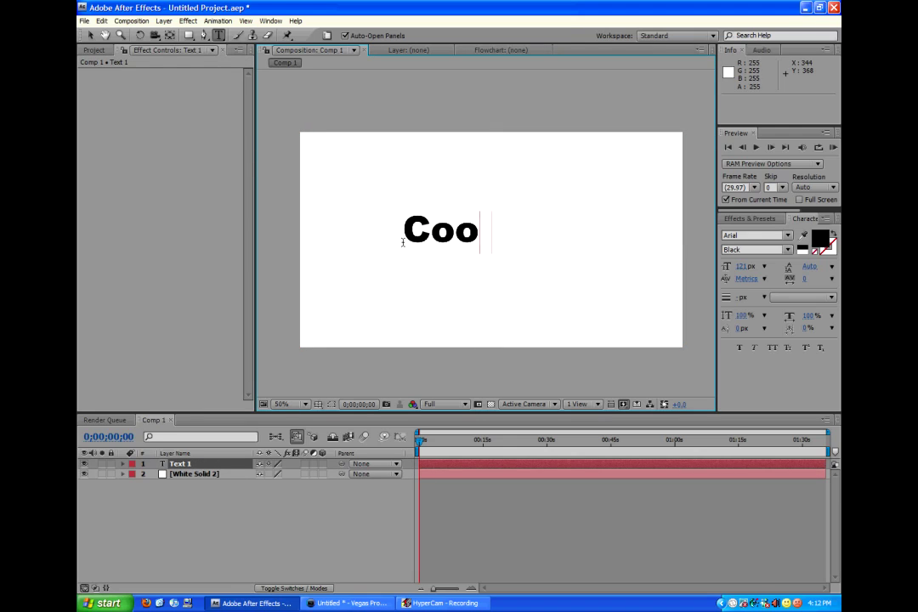
text(l Intro)
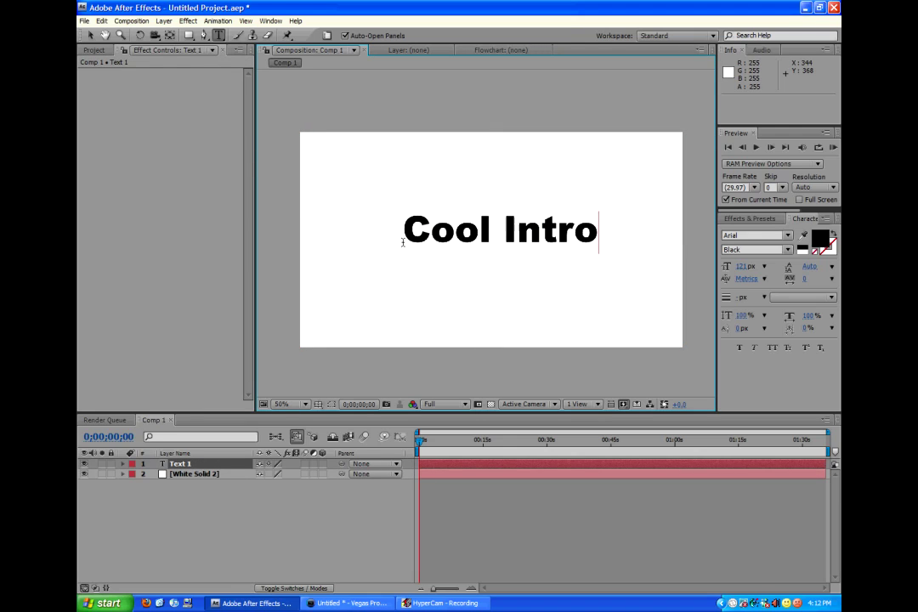
drag(600, 230, 403, 234)
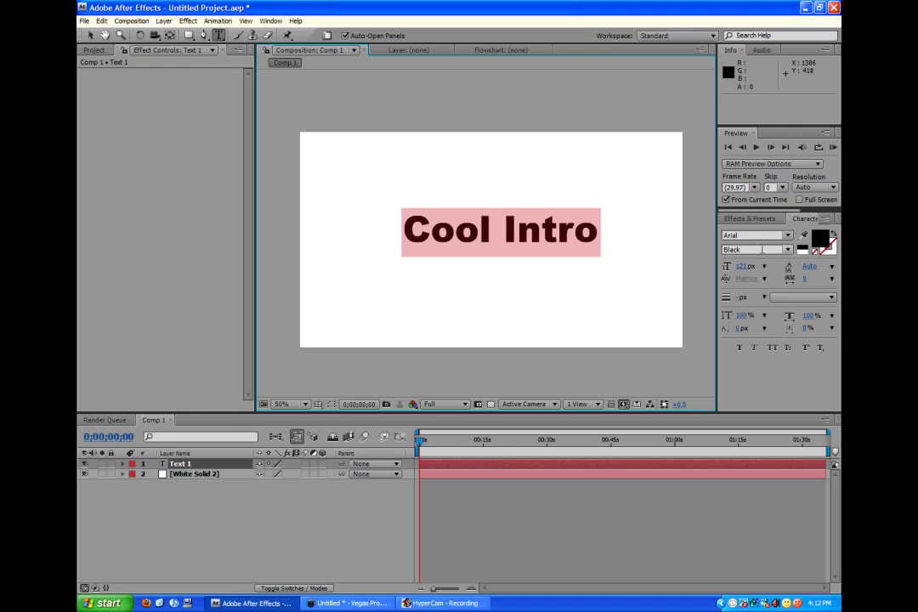
Try Times New Roman, then set the title font to Arial in Black weight.
click(787, 234)
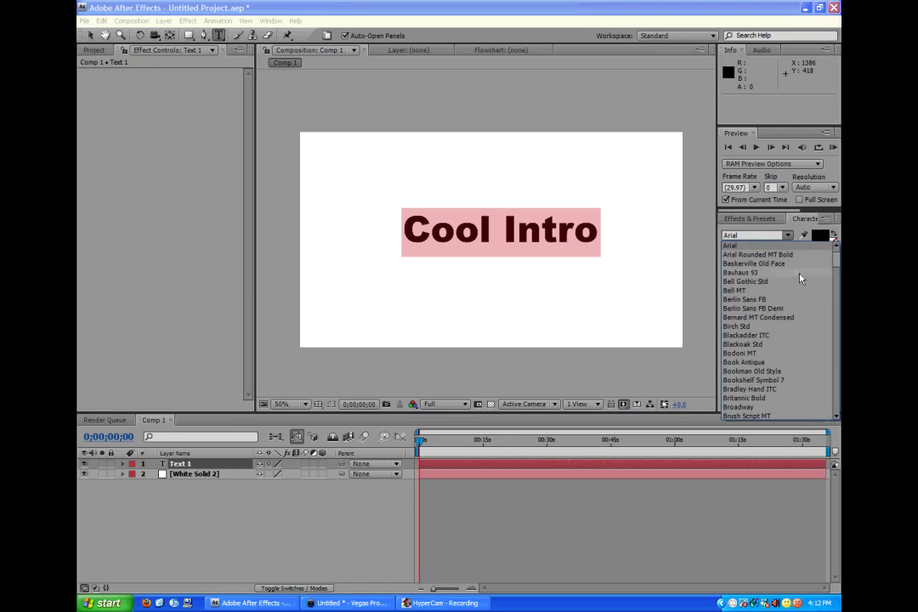
click(734, 236)
text(Times New Roman)
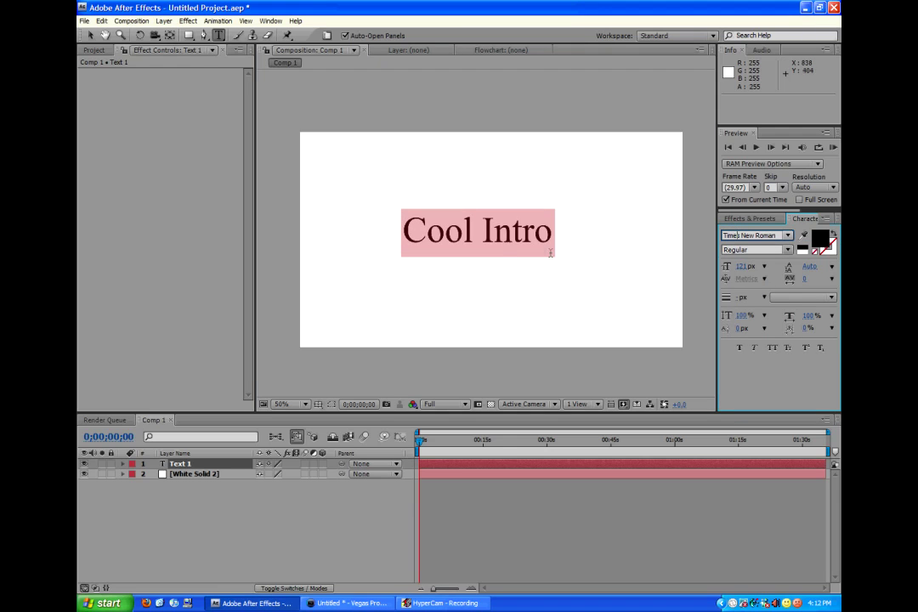
key(period)
key(period)
key(period)
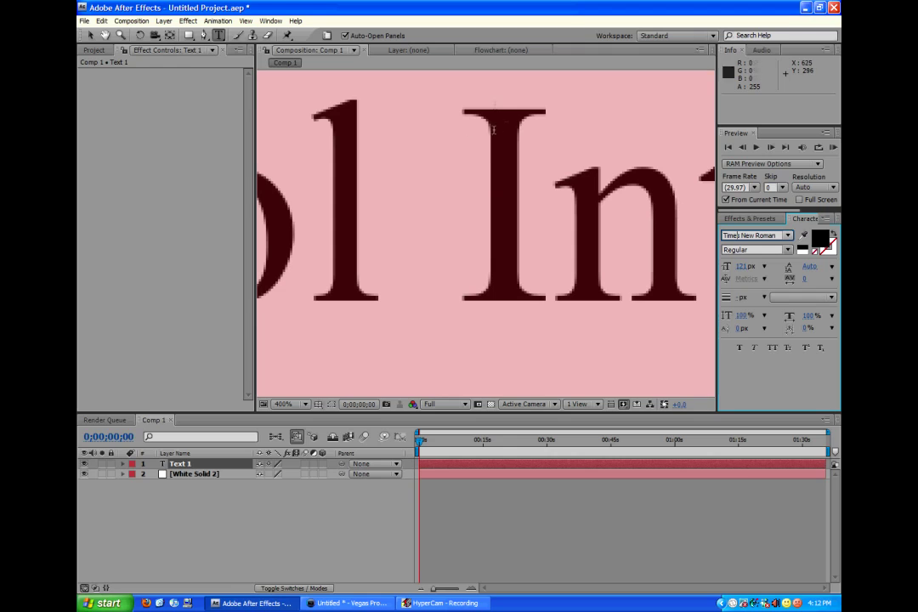
key(comma)
key(comma)
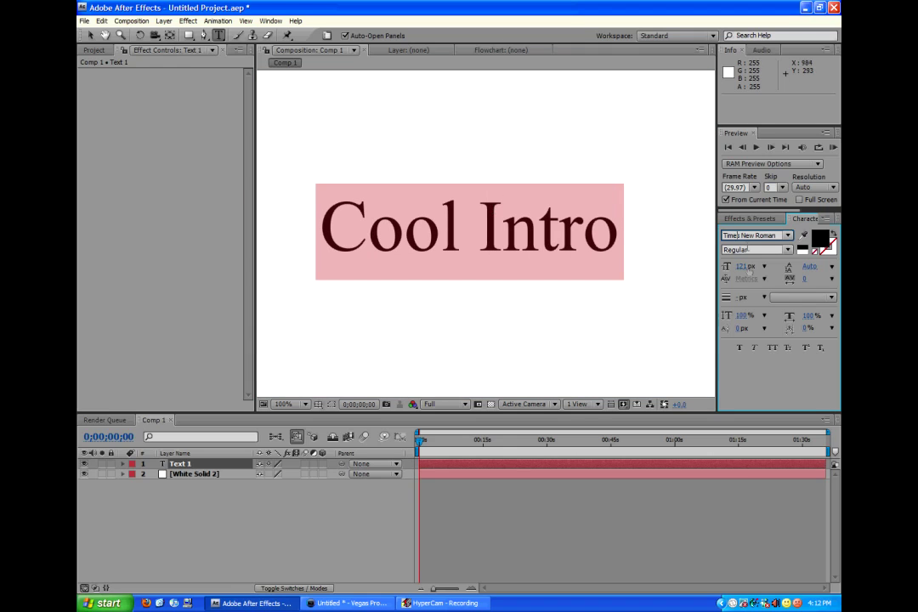
click(777, 234)
text(Arial)
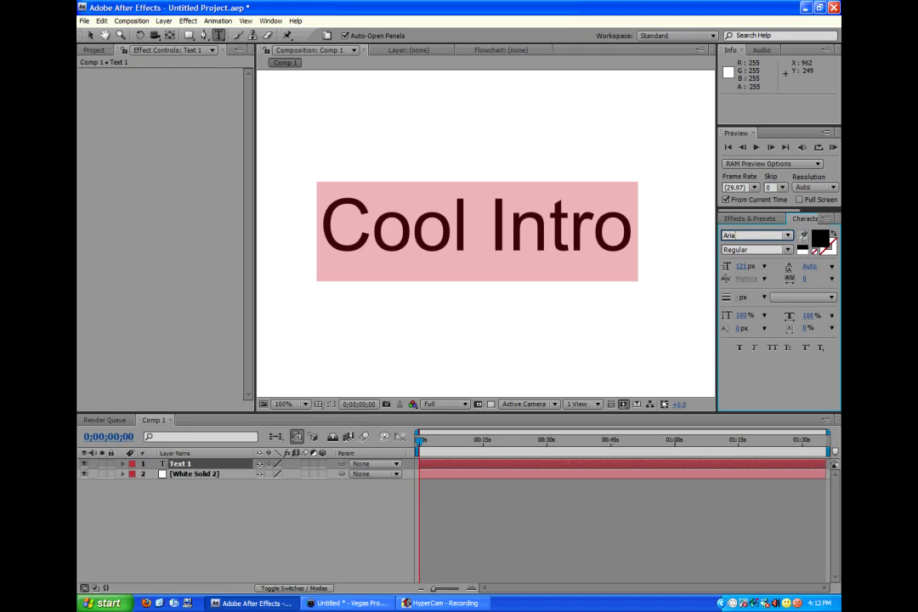
click(790, 250)
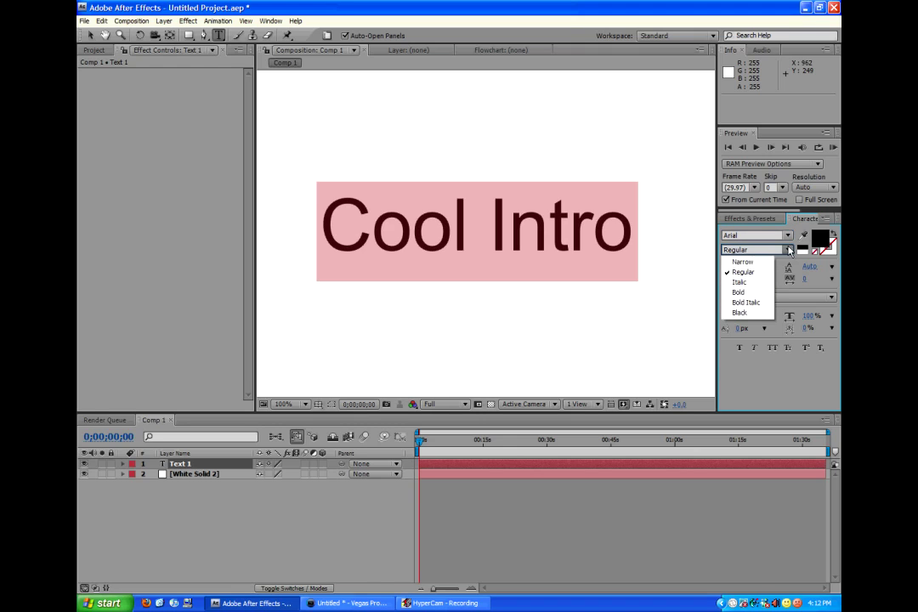
click(752, 311)
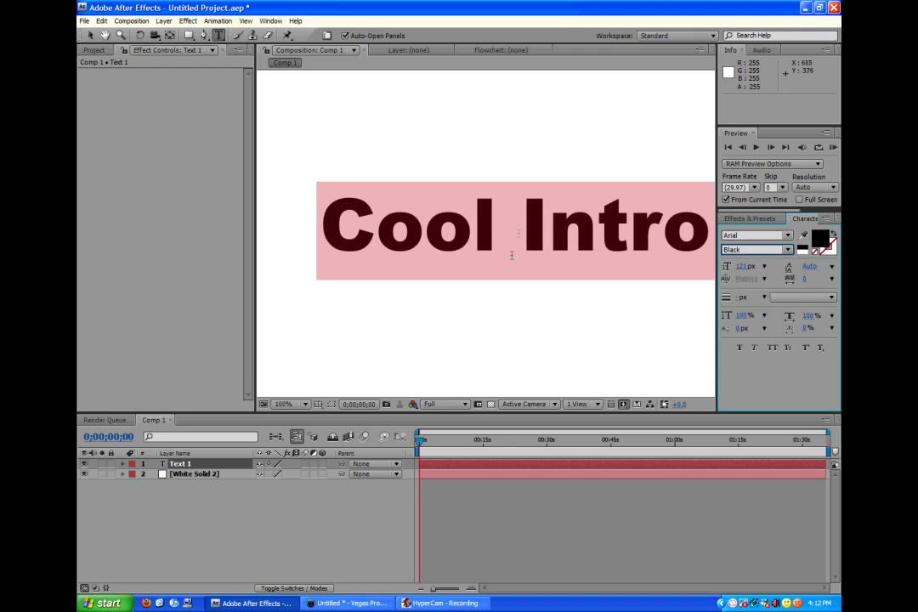
Move the Cool Intro title to the centre of the frame and reselect its layer.
click(90, 37)
drag(413, 188, 377, 188)
scroll(382, 188, down, 2)
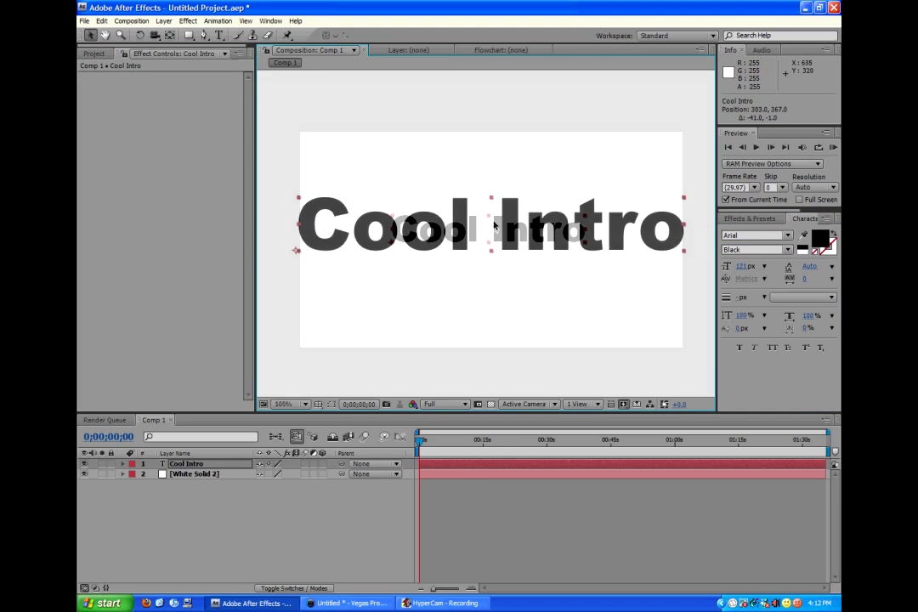
drag(474, 238, 471, 247)
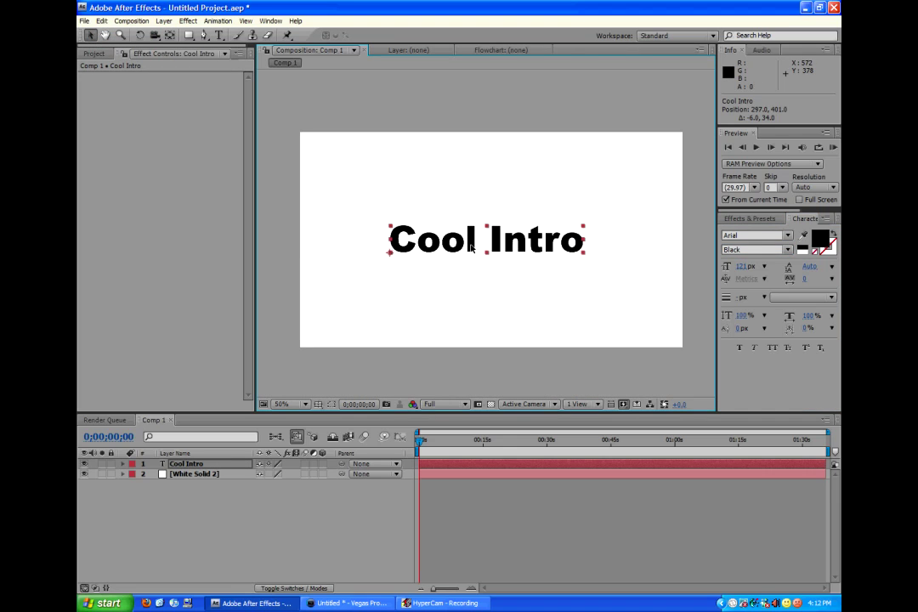
click(599, 254)
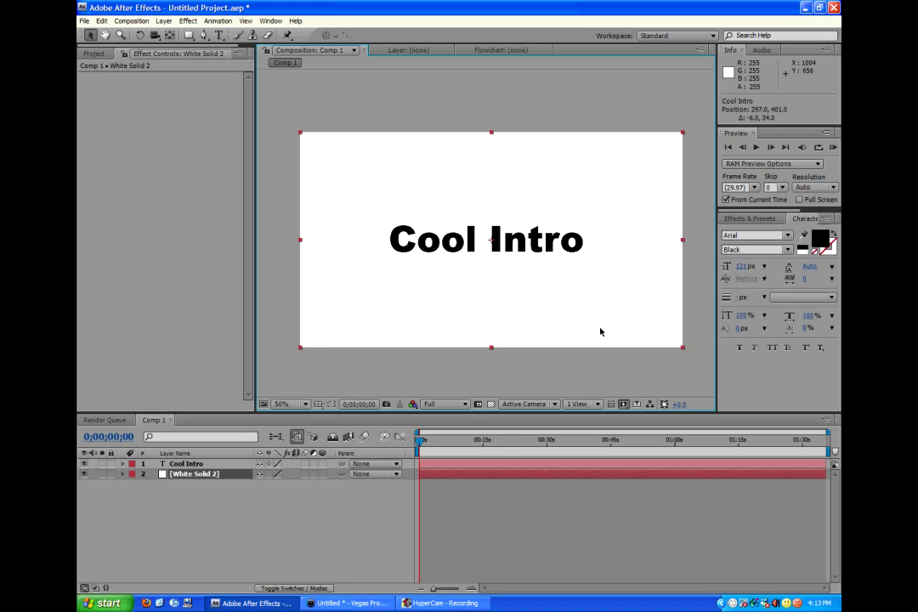
click(510, 463)
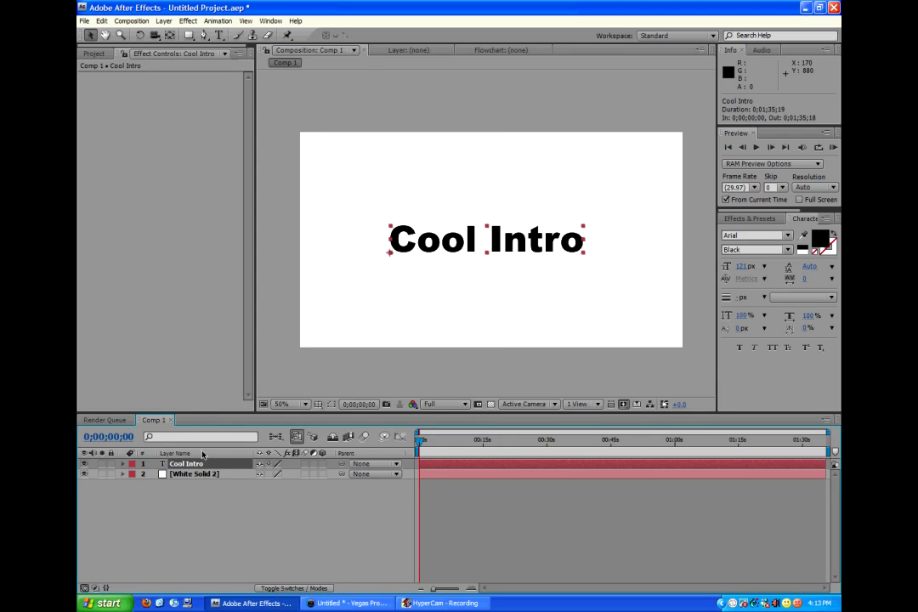
Apply a Ramp to the title, with the start just above and the end just below the text.
click(189, 21)
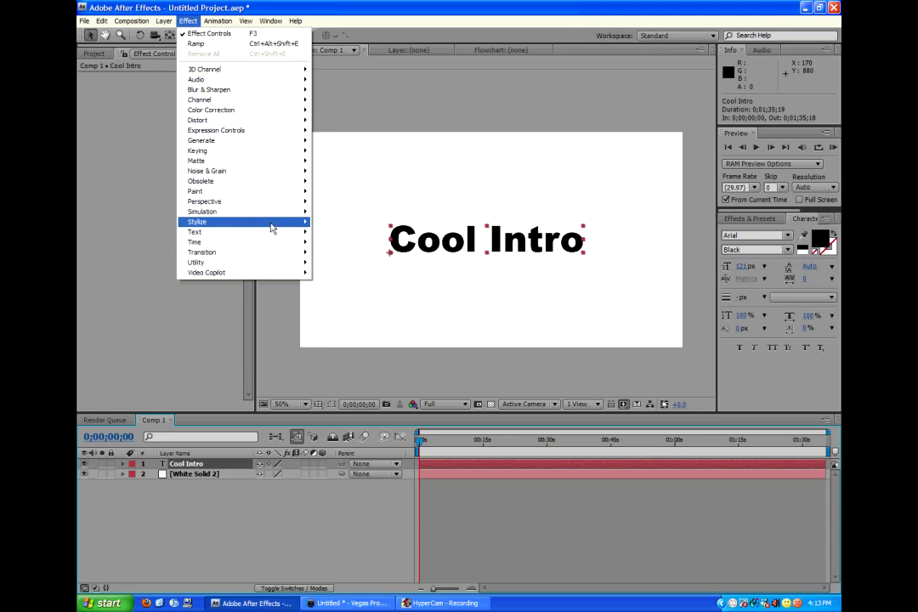
mouse_move(289, 141)
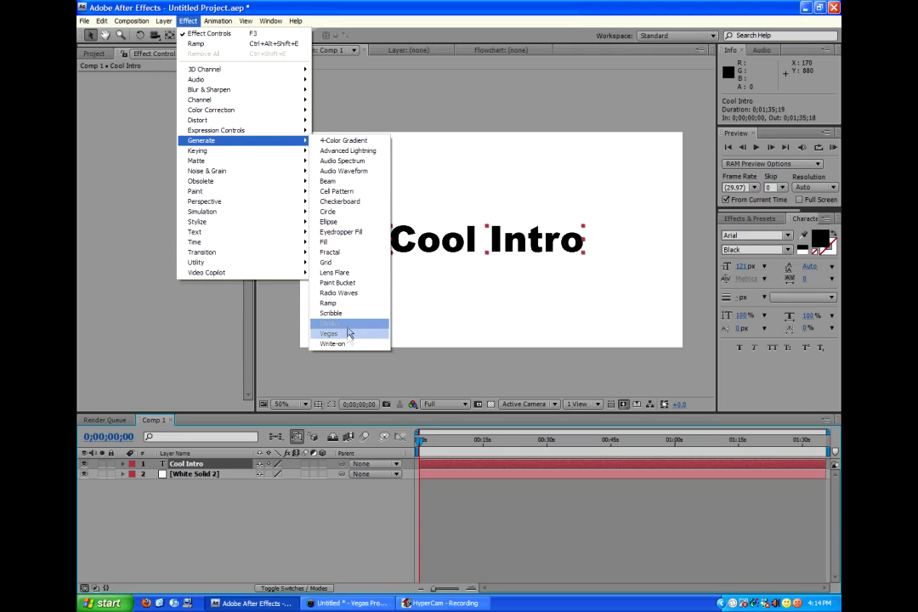
click(348, 303)
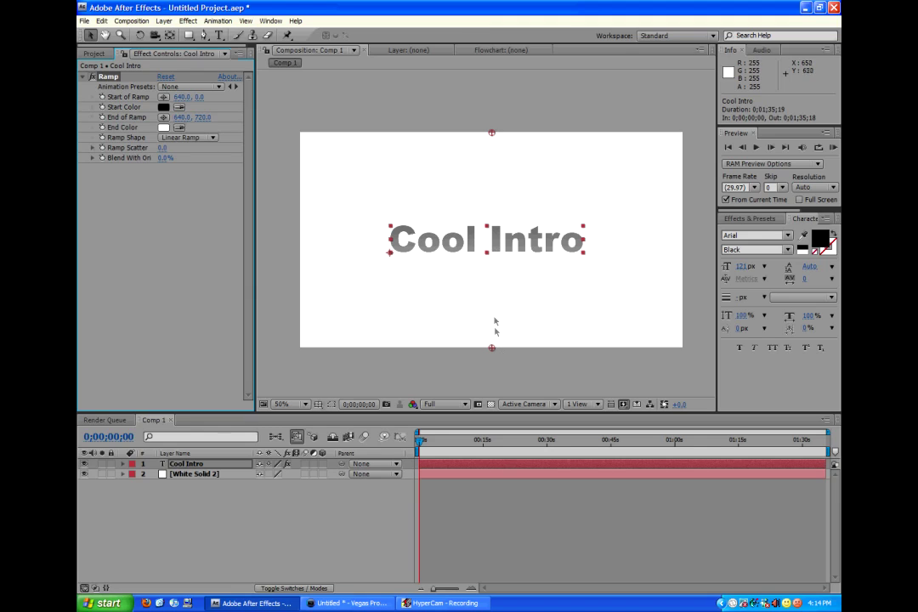
drag(492, 349, 492, 266)
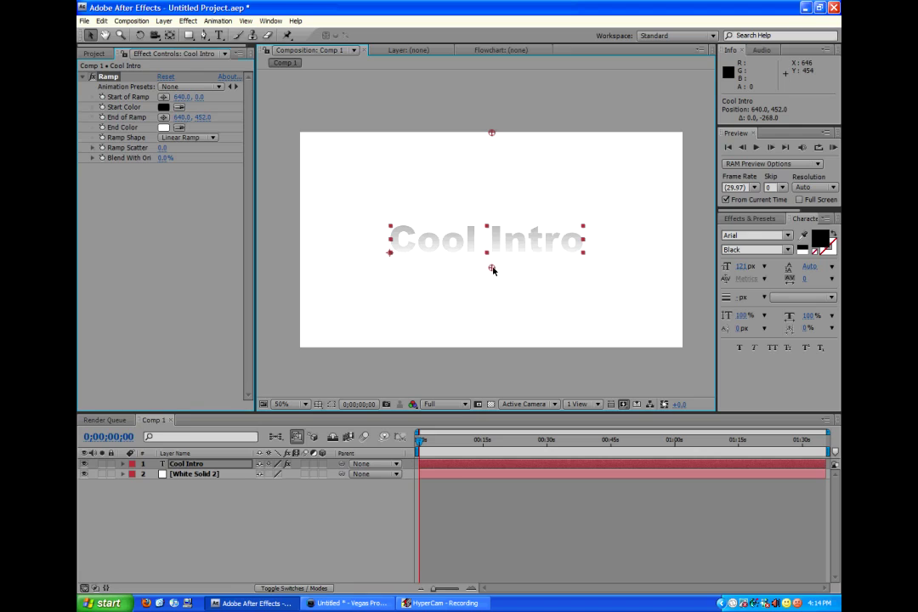
drag(491, 134, 491, 205)
click(492, 204)
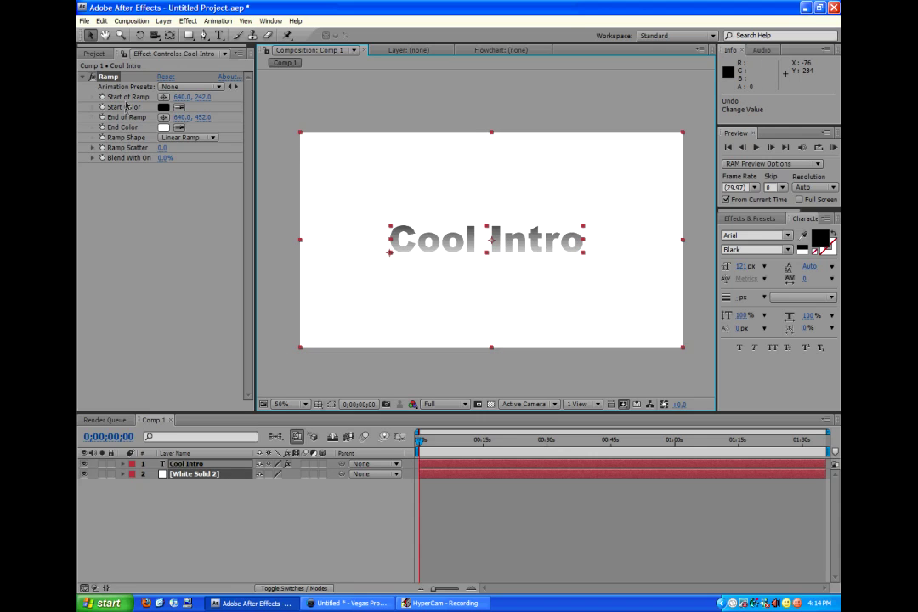
click(125, 108)
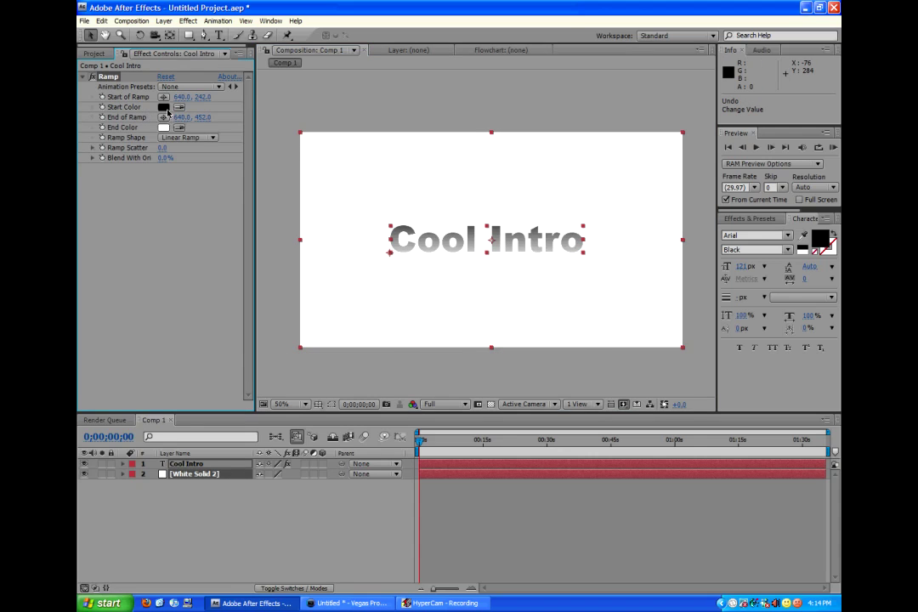
Keep the ramp's start colour black and set its end colour to mid grey #888888.
click(166, 108)
drag(350, 260, 365, 286)
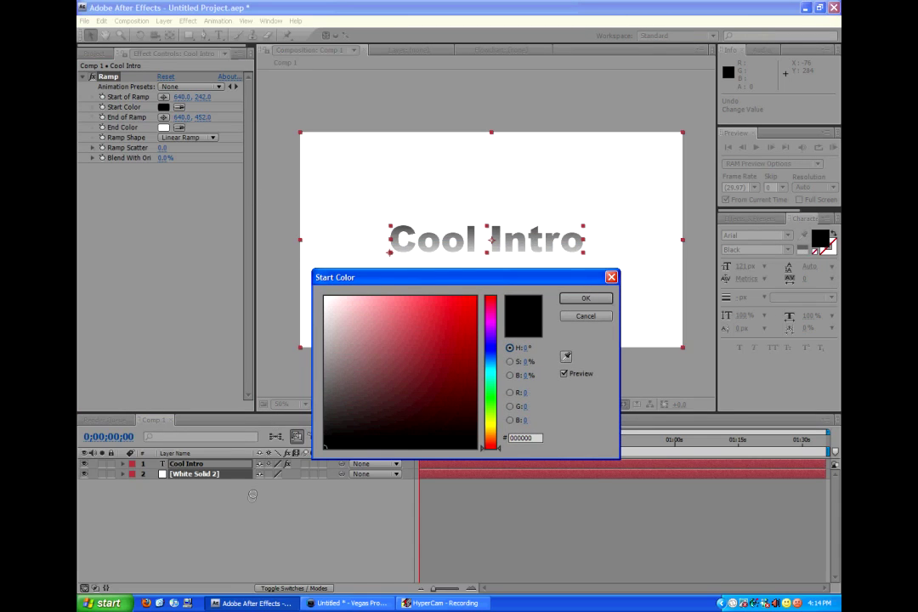
key(Return)
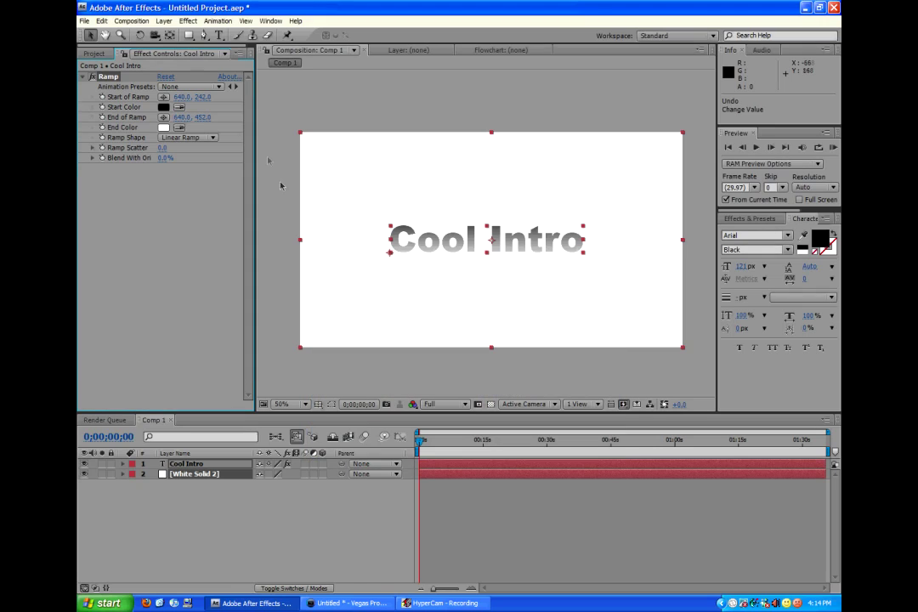
click(163, 127)
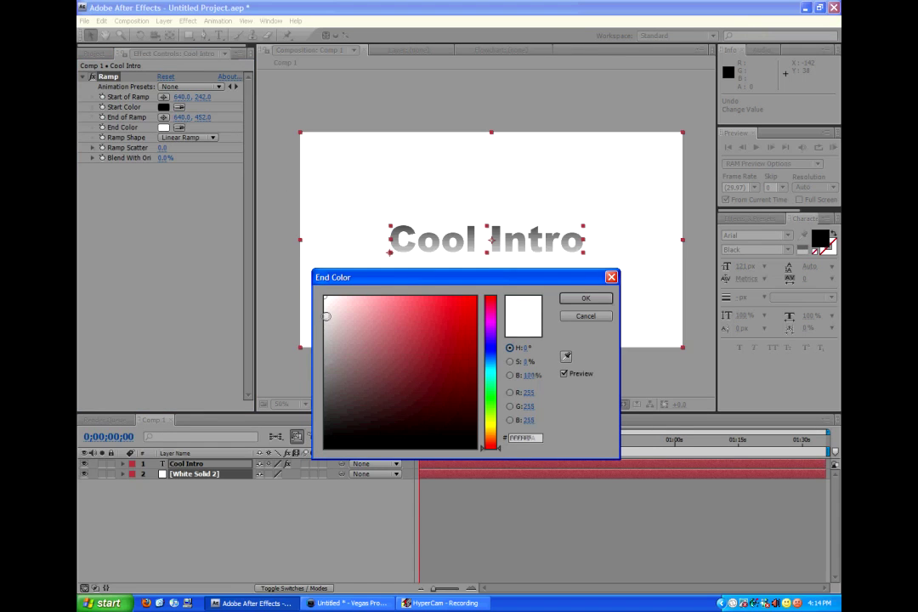
click(318, 325)
drag(318, 325, 290, 359)
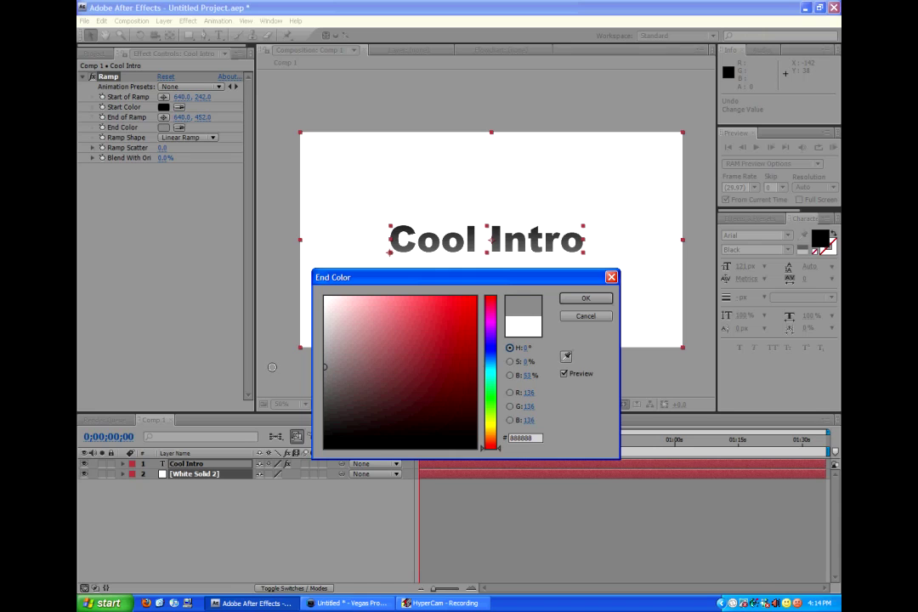
click(608, 298)
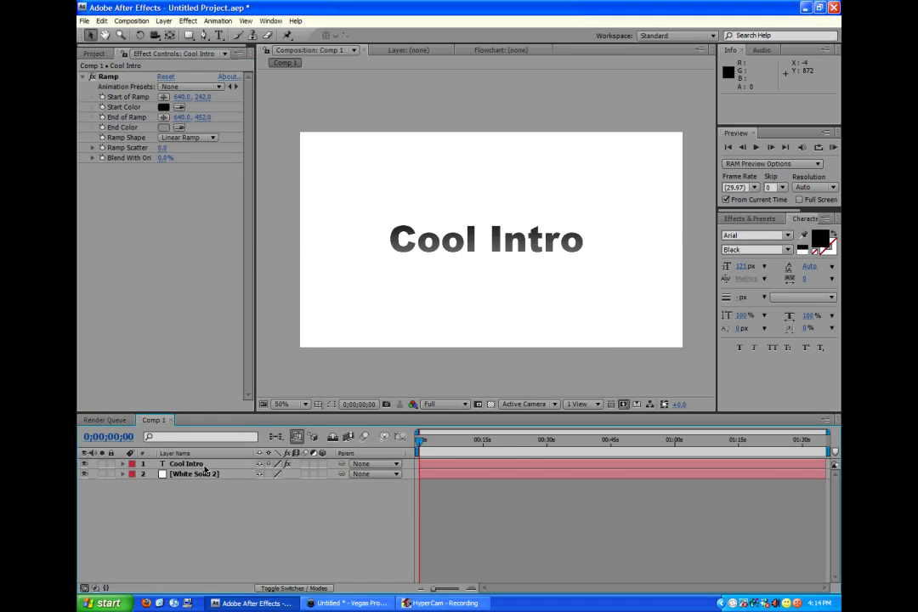
click(204, 465)
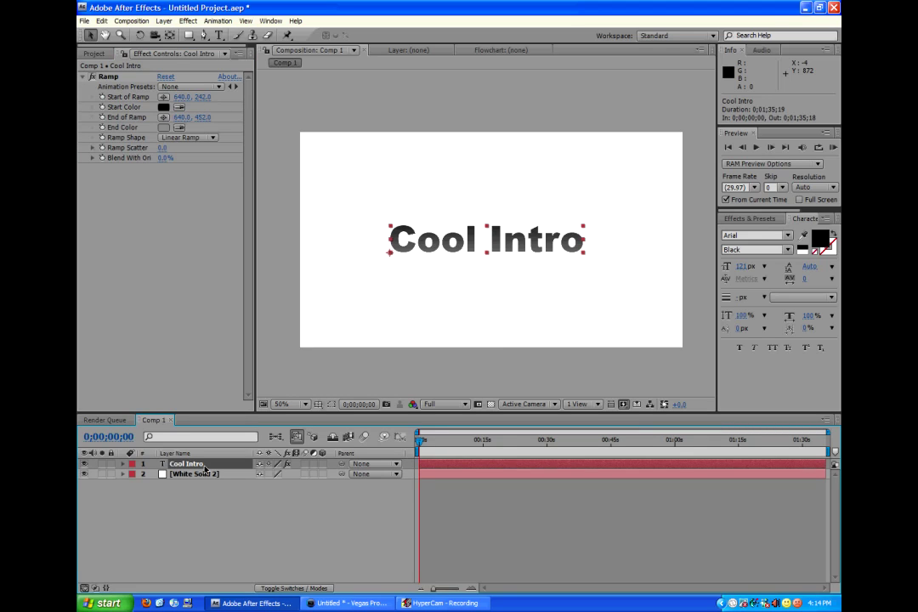
Duplicate the Cool Intro text layer with Edit > Duplicate.
ctrl+click(206, 463)
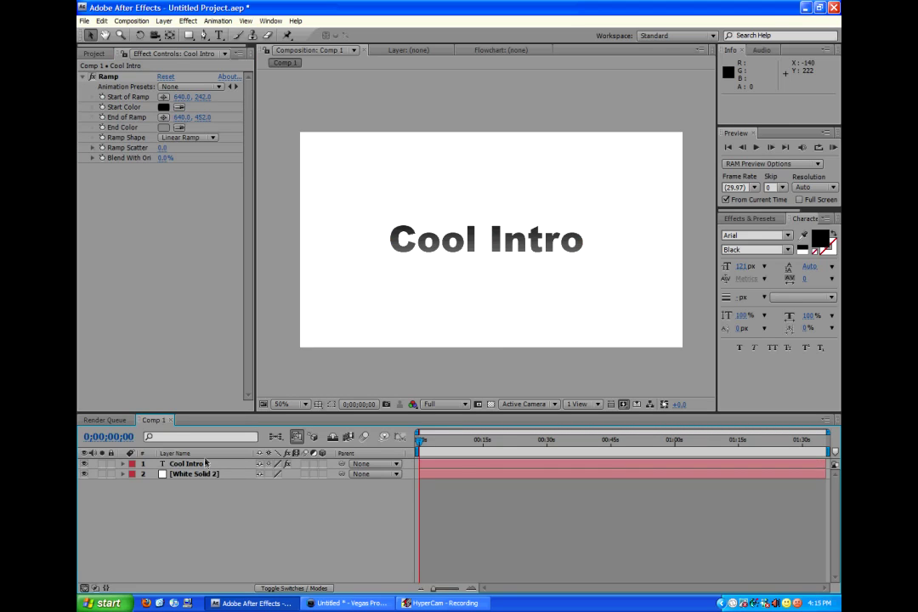
click(202, 465)
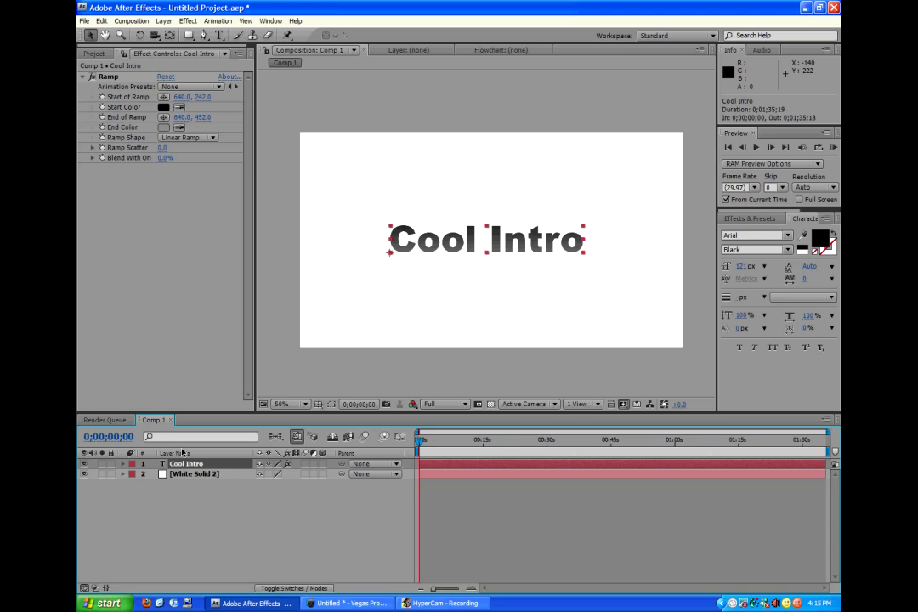
click(101, 20)
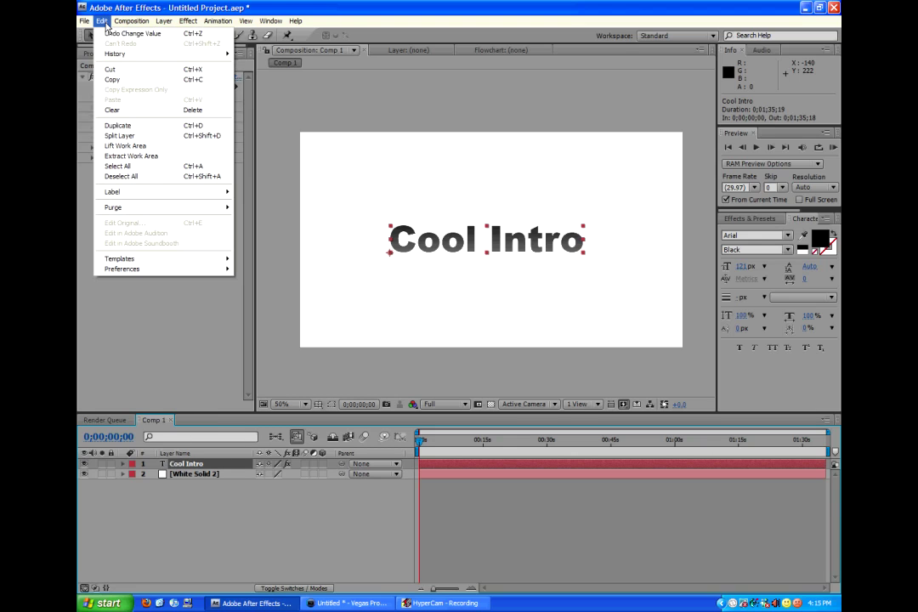
click(119, 125)
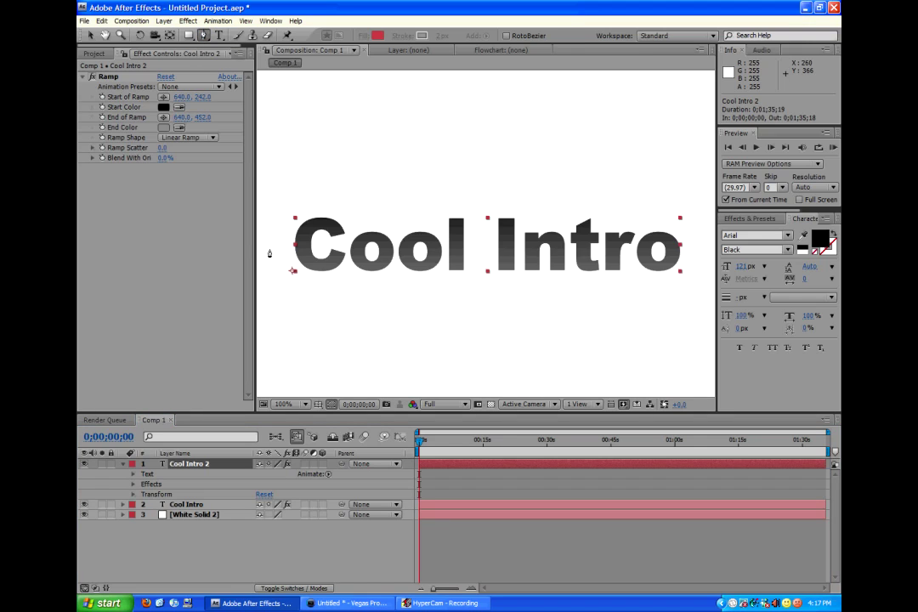
Start a wavy Pen mask path across the duplicated title's upper half.
drag(270, 249, 481, 275)
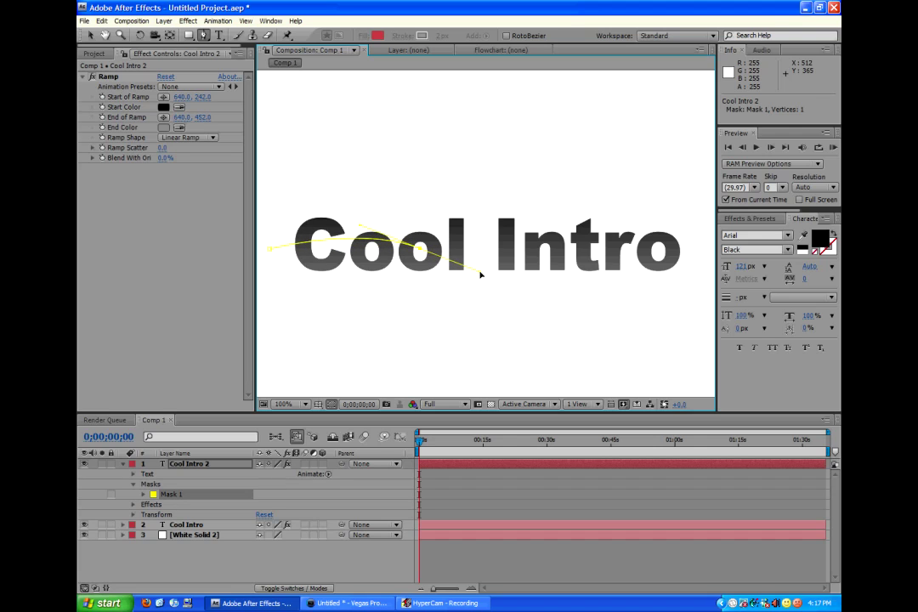
drag(606, 247, 607, 294)
key(comma)
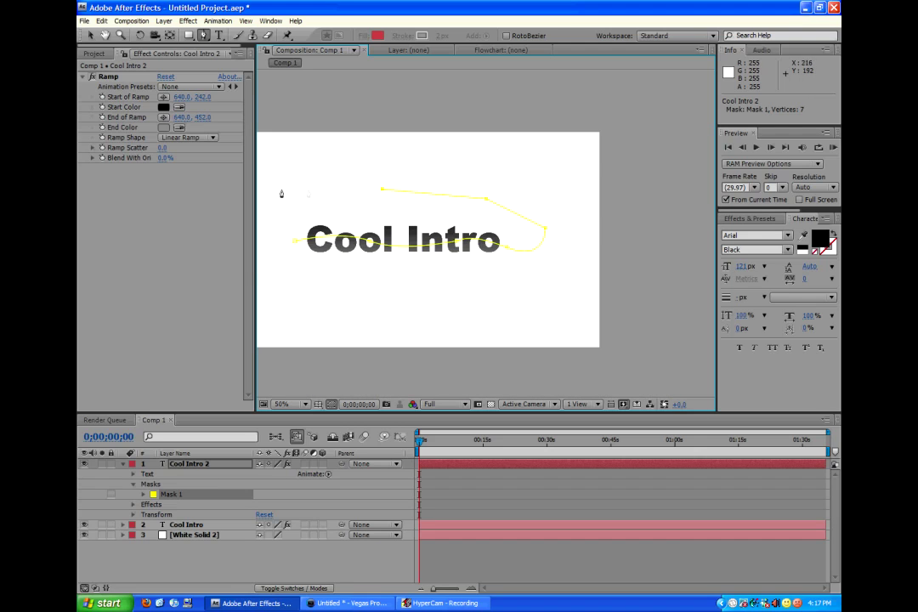
key(period)
key(period)
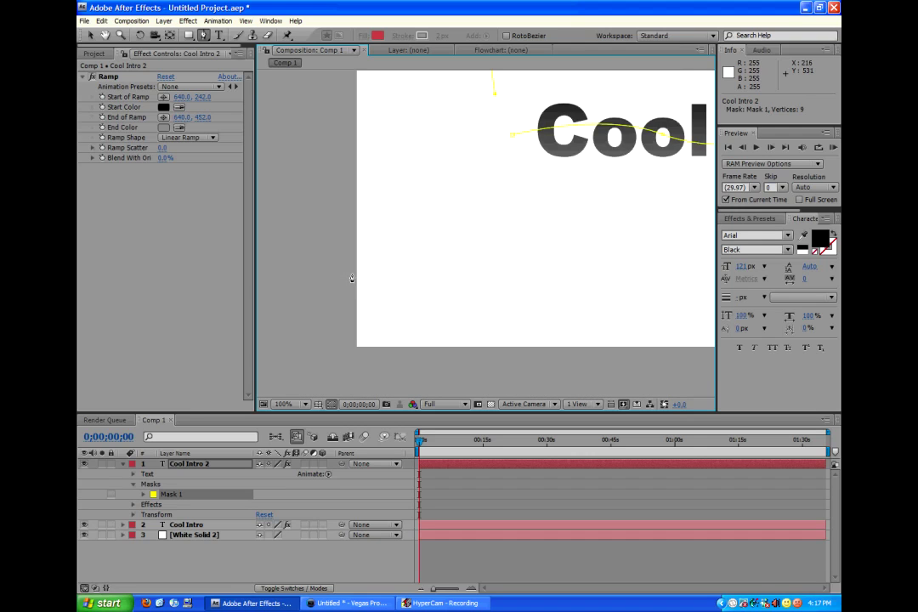
key(h)
drag(551, 216, 514, 341)
Close the mask at its first point and select the Cool Intro 2 layer.
key(g)
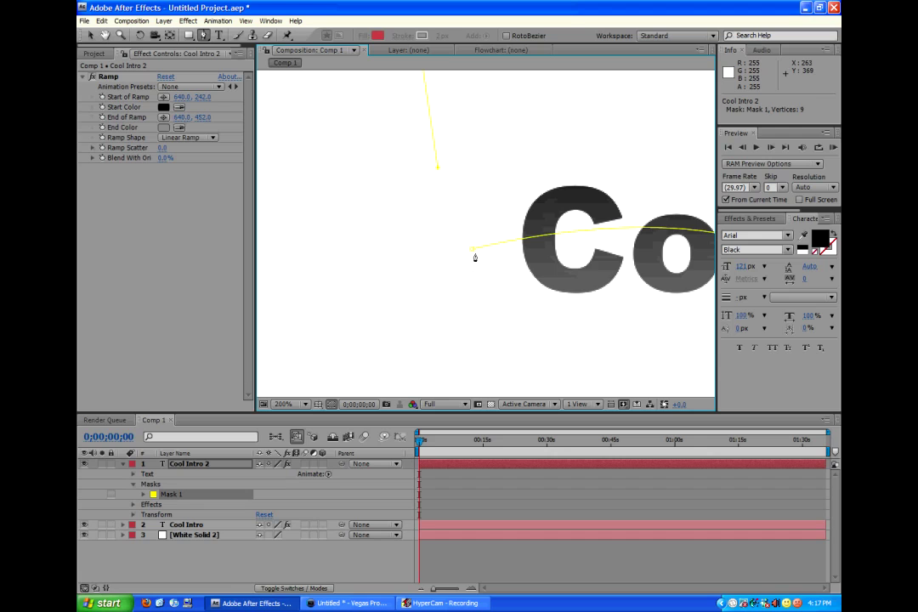
click(472, 251)
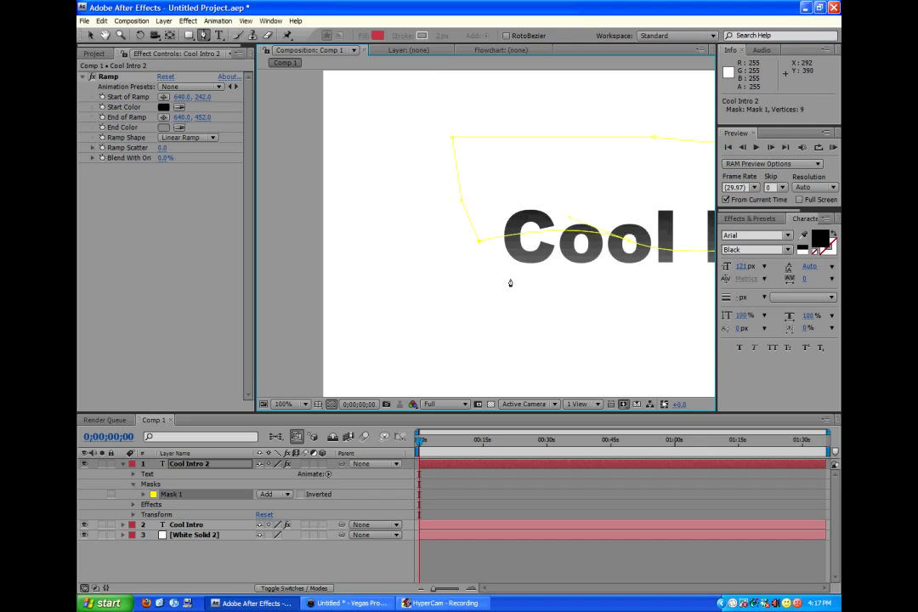
key(comma)
drag(537, 279, 447, 305)
key(period)
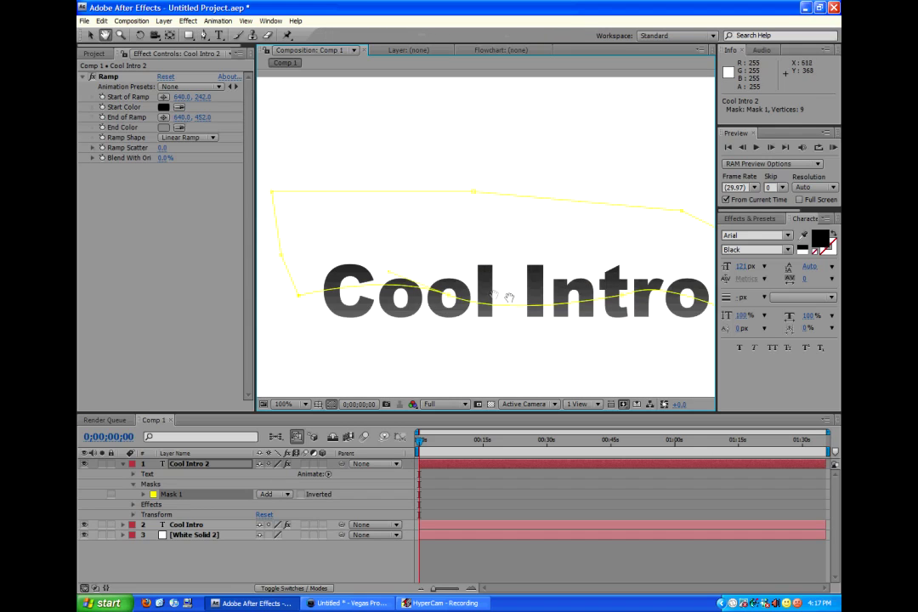
drag(508, 297, 476, 253)
key(g)
click(198, 463)
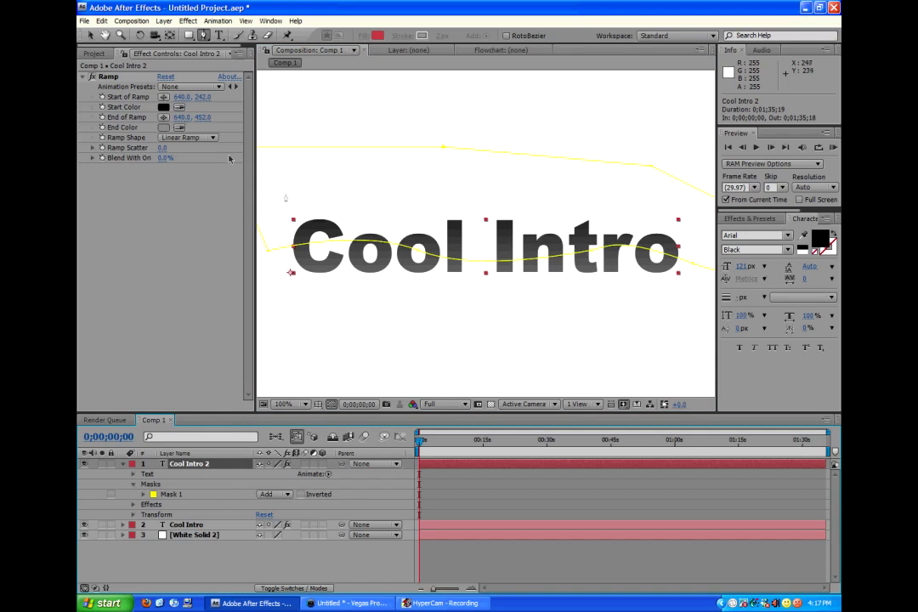
Delete the copy's Ramp effect and set its text fill to white #FFFFFF.
click(95, 77)
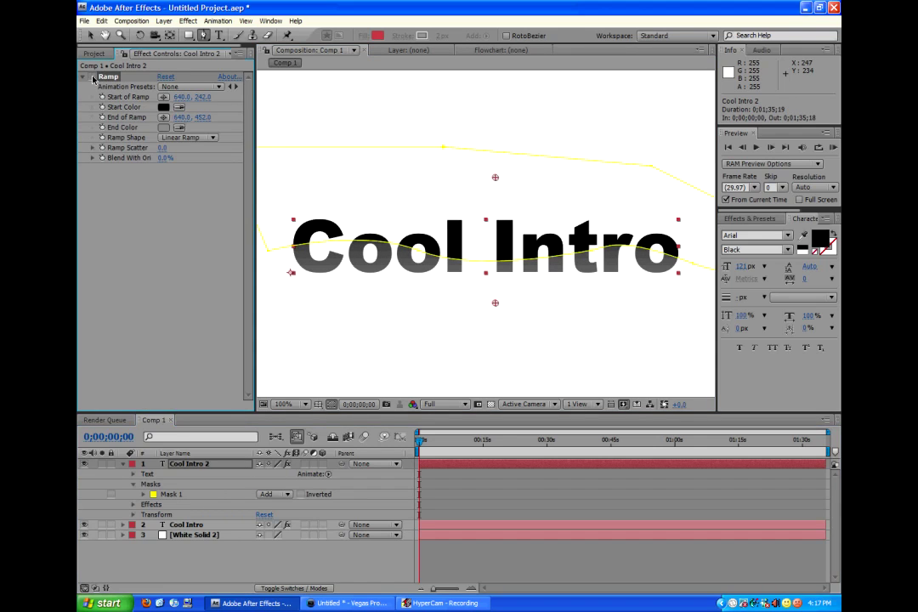
key(Delete)
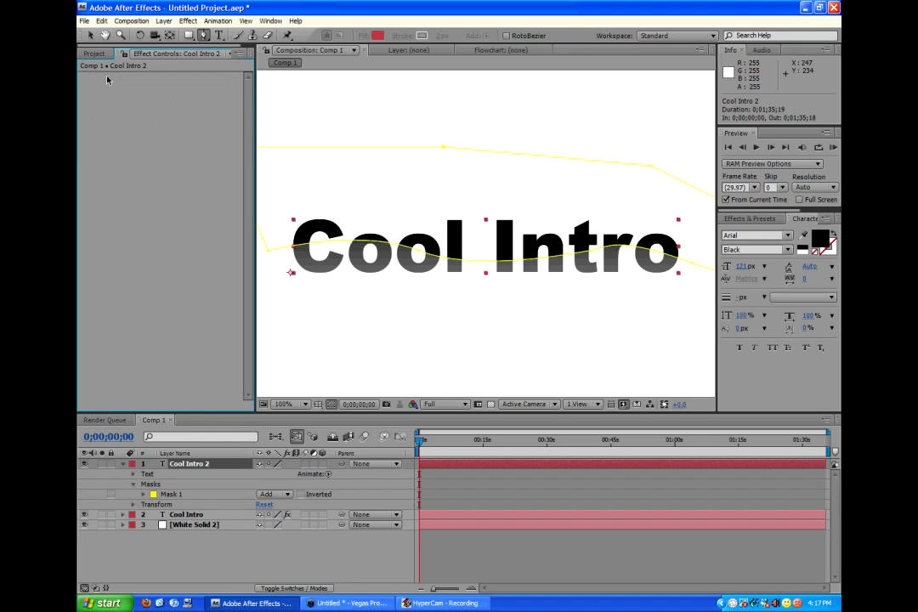
click(821, 241)
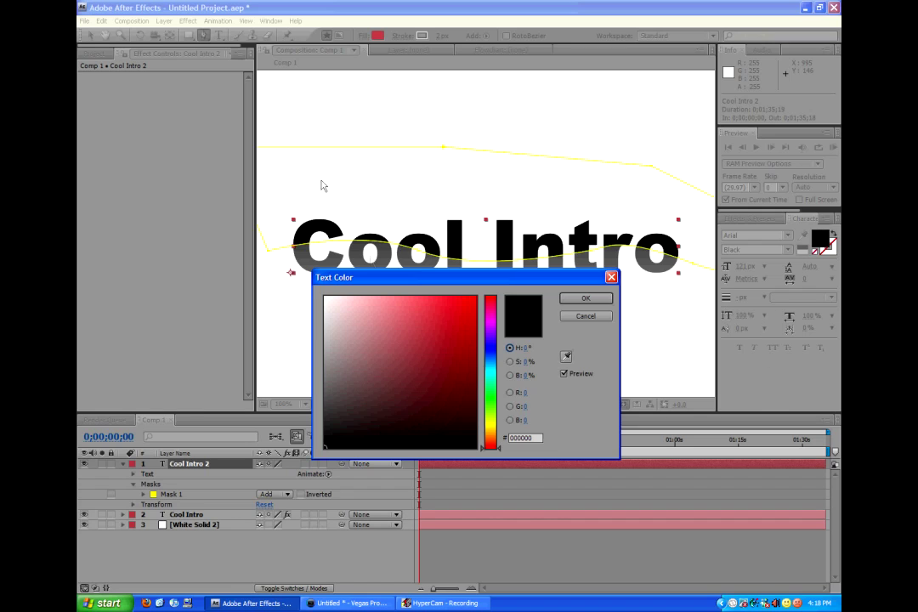
drag(406, 323, 280, 282)
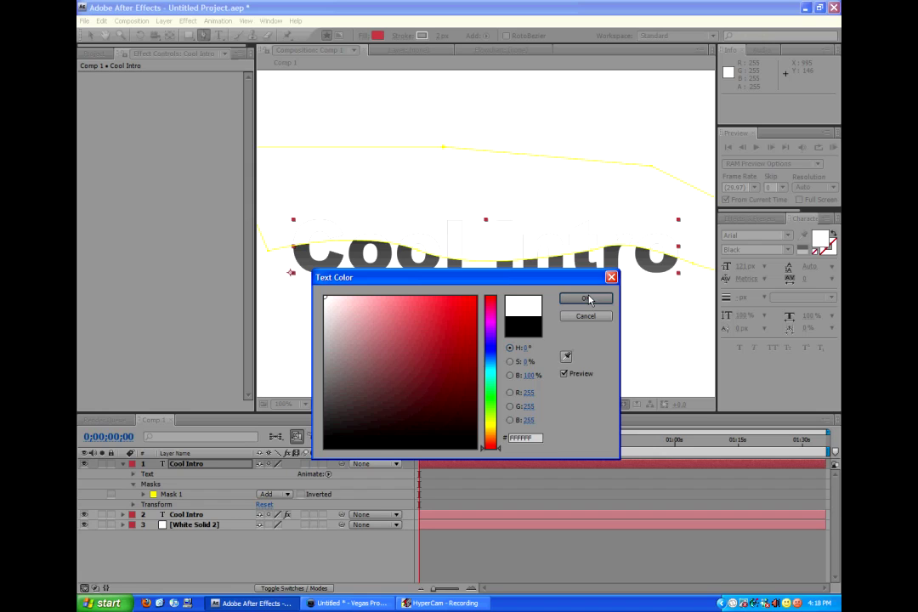
click(585, 299)
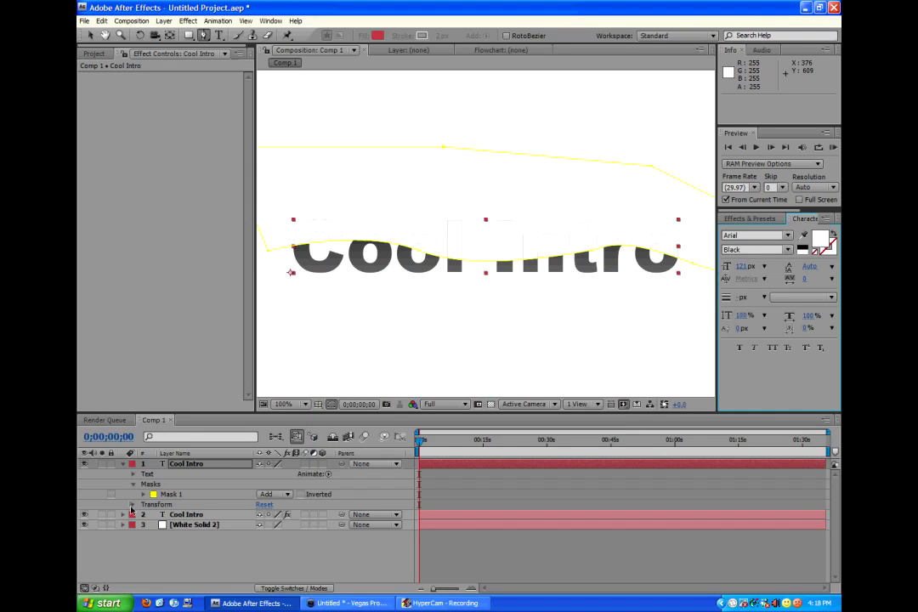
Set the top Cool Intro layer's Transform Opacity to 20%.
click(174, 465)
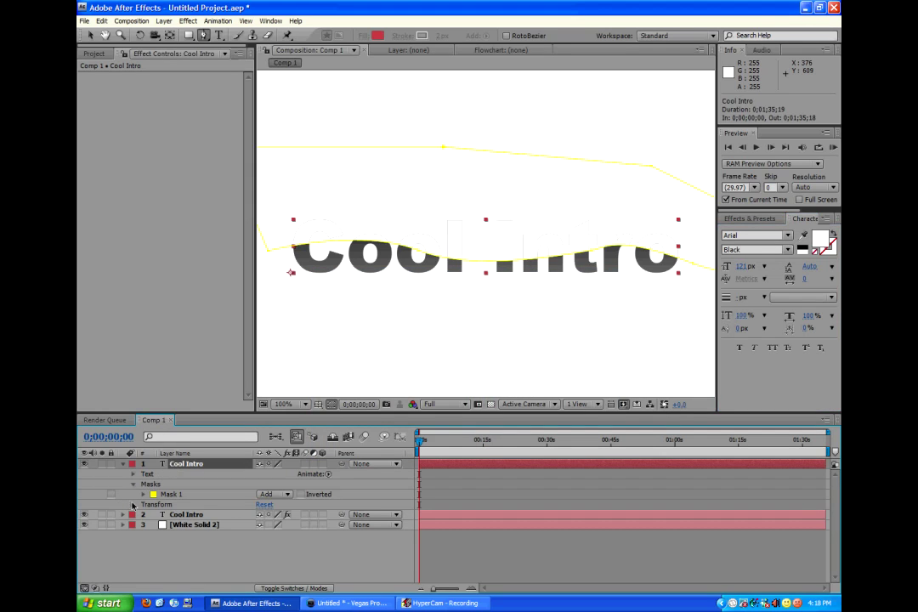
click(134, 505)
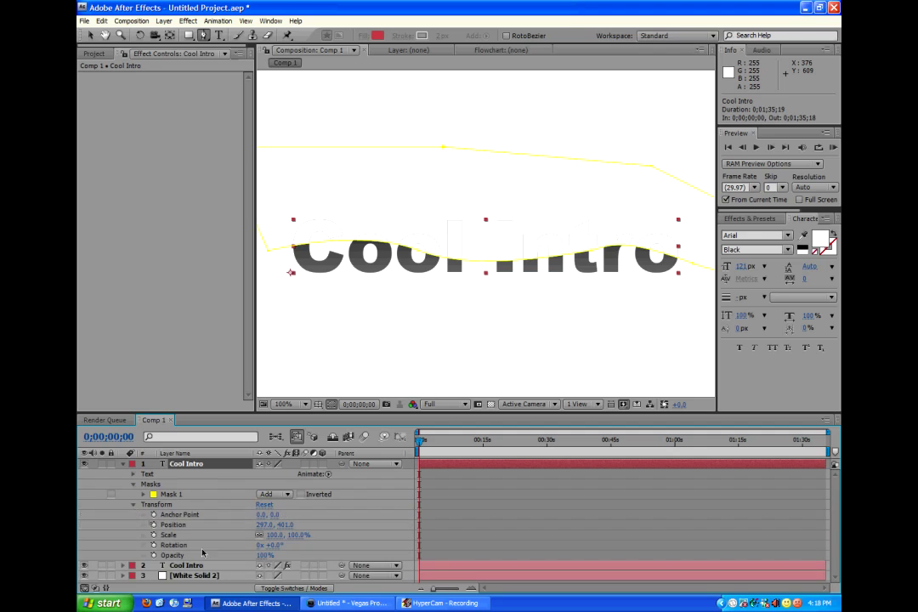
drag(262, 555, 251, 558)
click(262, 555)
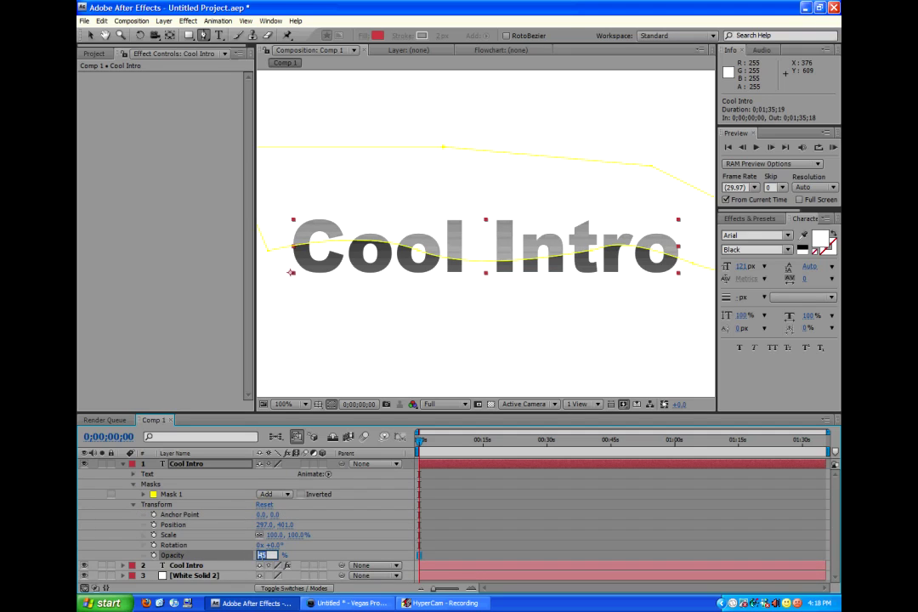
key(Return)
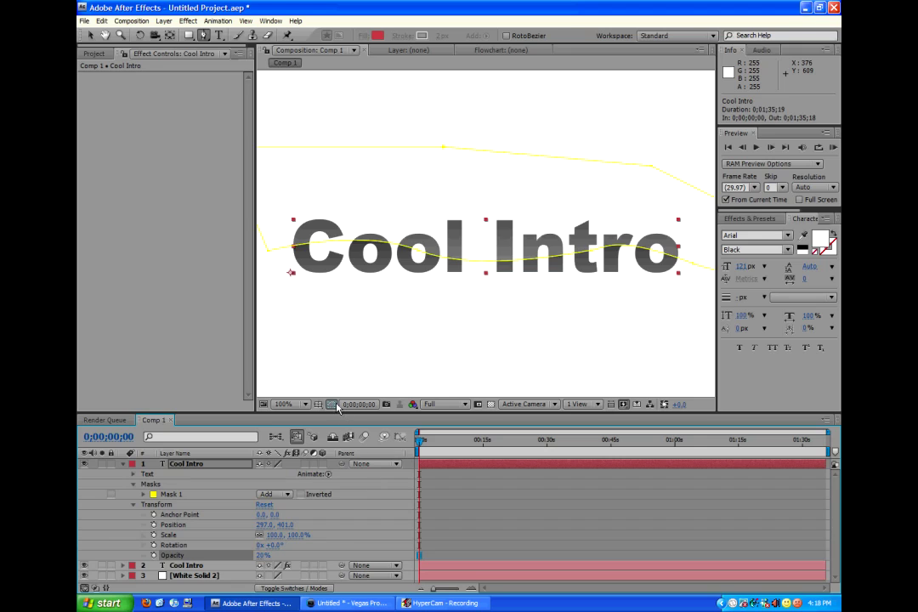
Hide the mask outline, return to the Selection tool and select the white background solid.
click(365, 370)
click(89, 38)
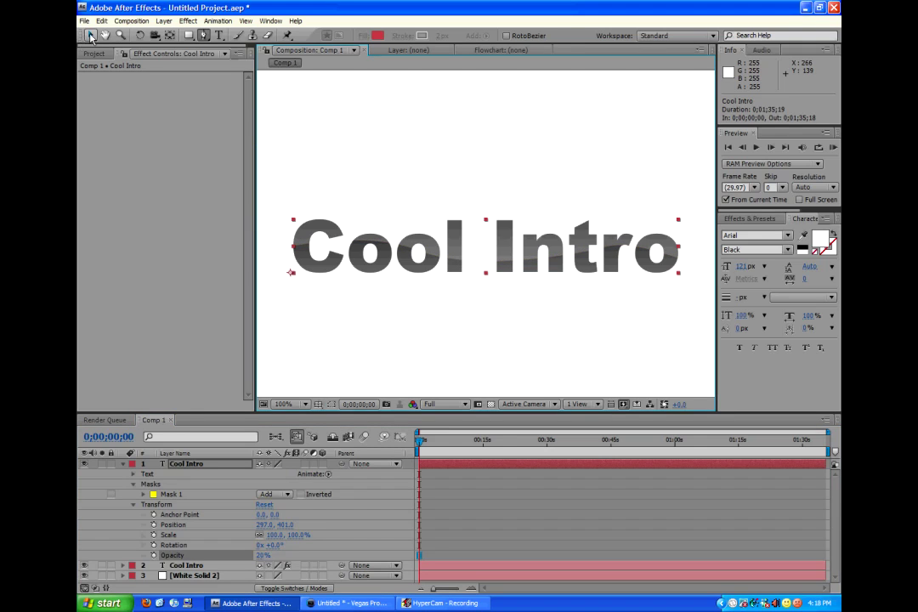
click(496, 284)
scroll(500, 291, down, 1)
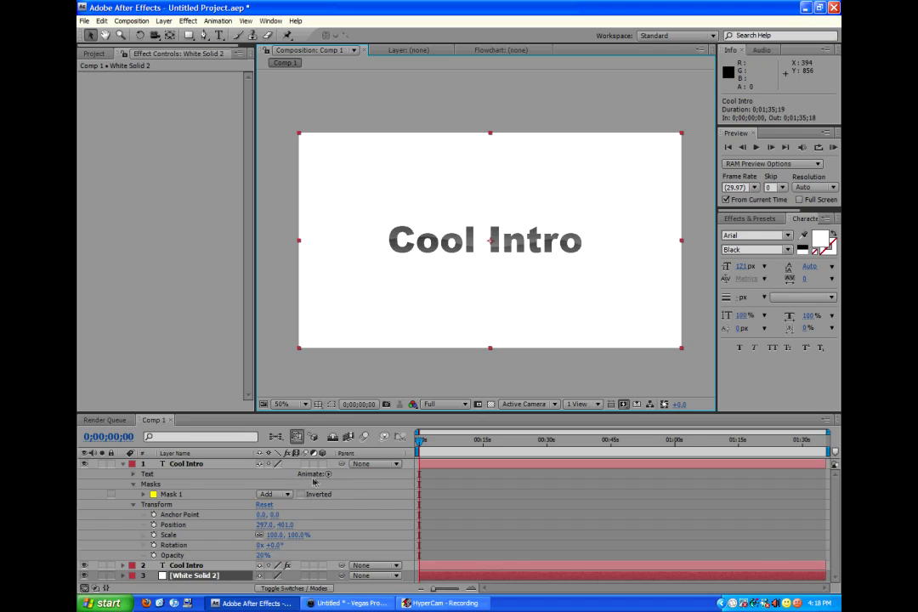
scroll(420, 358, up, 1)
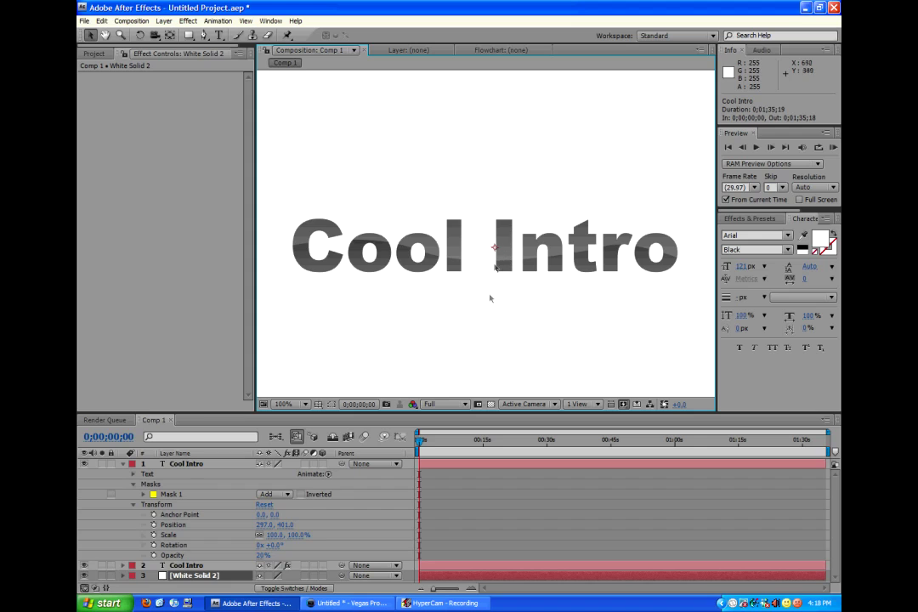
key(ctrl+shift+y)
Create a new full-frame solid layer from Layer > New > Solid.
key(Escape)
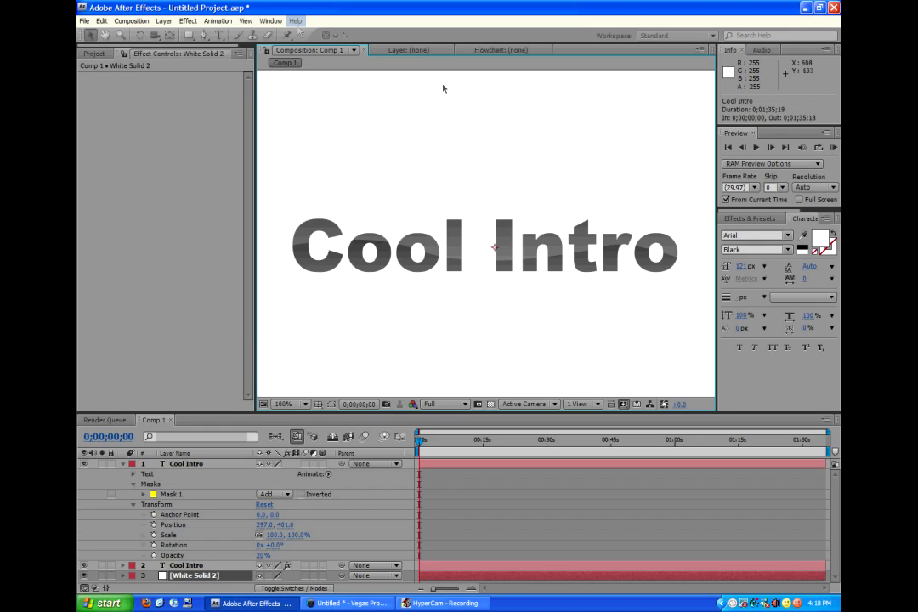
click(163, 21)
mouse_move(174, 33)
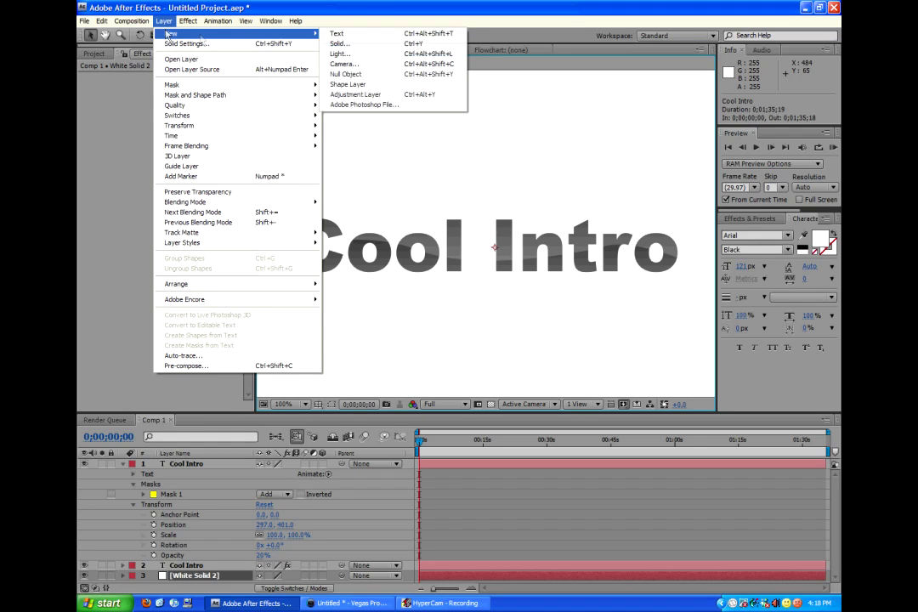
click(344, 45)
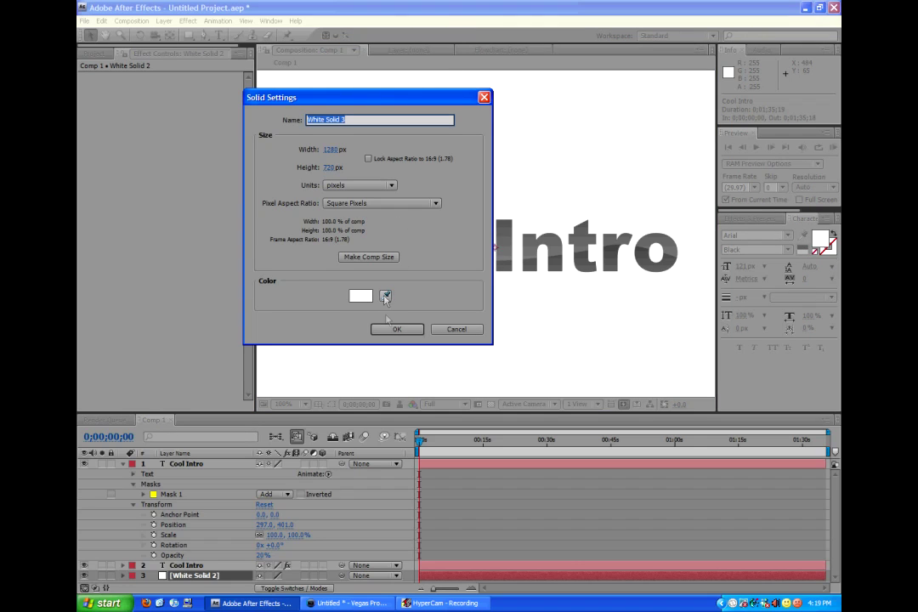
click(393, 328)
key(comma)
key(comma)
key(comma)
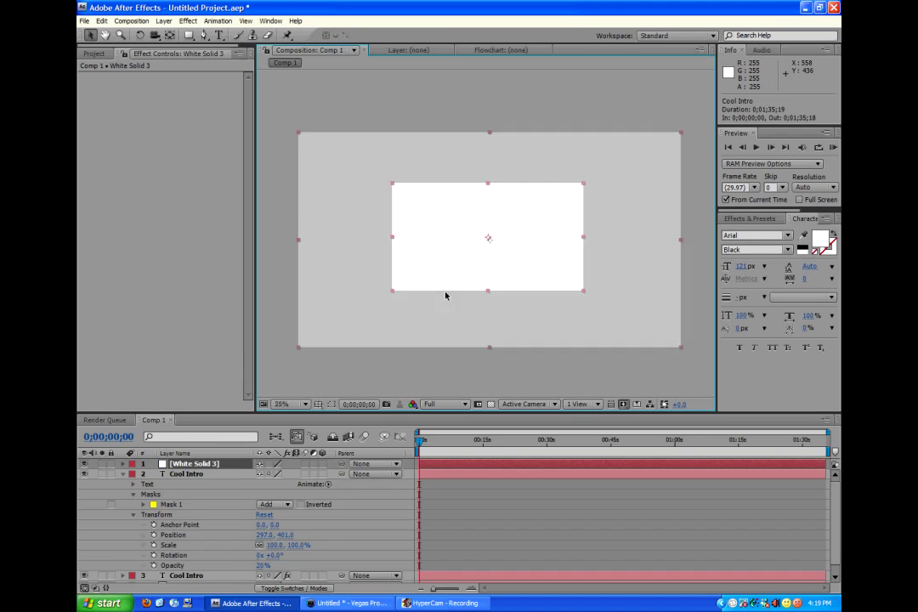
key(period)
Change the new solid's colour to black 000000 in Solid Settings.
click(164, 21)
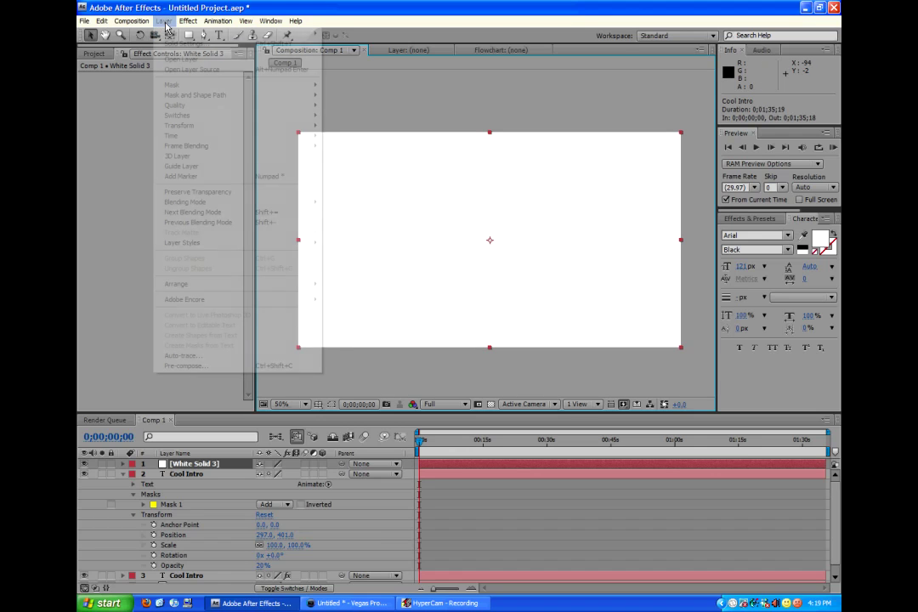
click(172, 44)
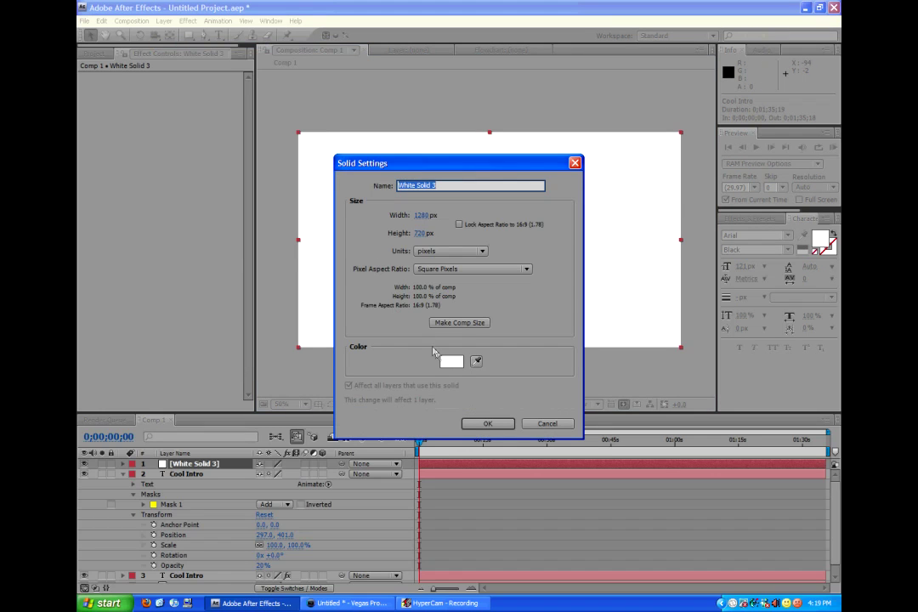
click(451, 361)
click(391, 430)
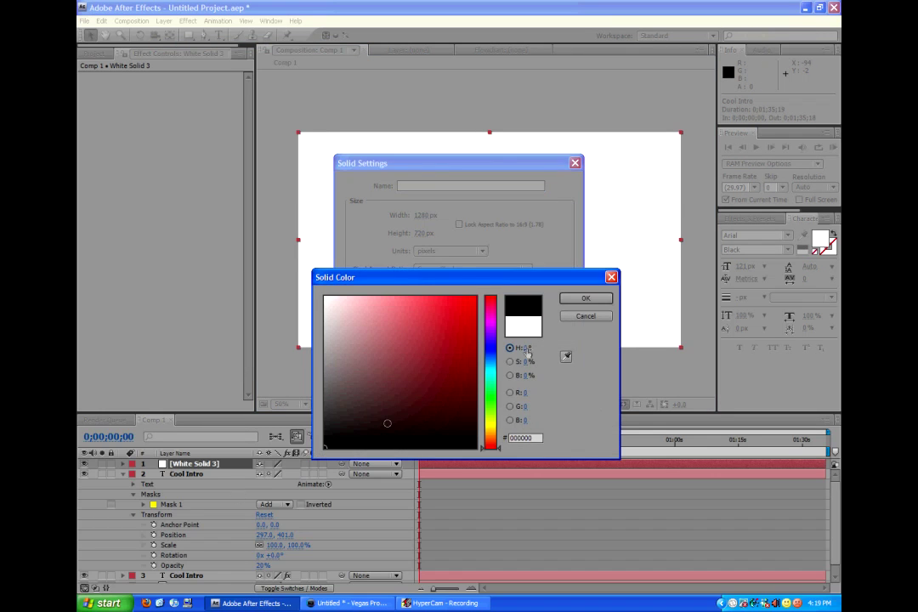
click(595, 298)
click(476, 430)
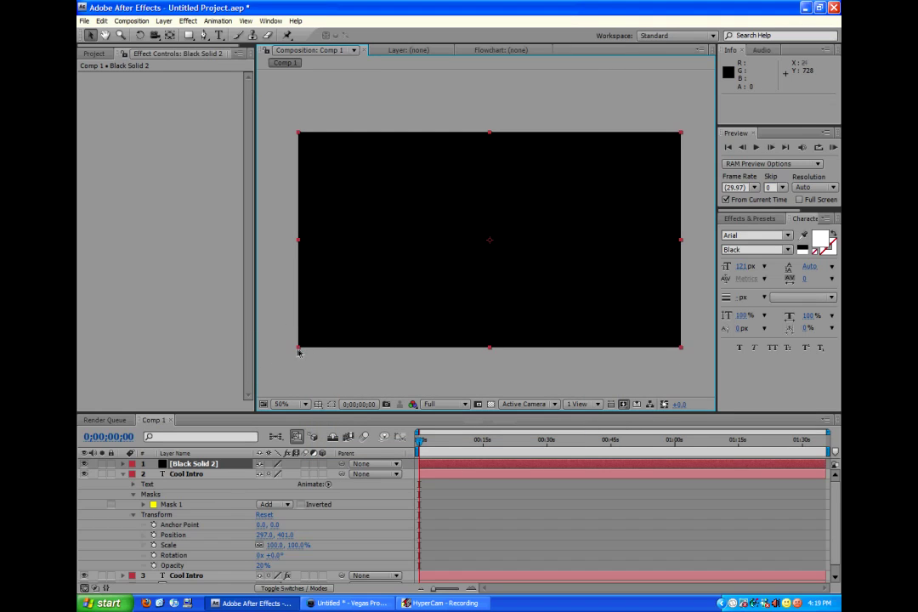
Scale the black solid into a thin vertical bar resting on the I and matching its width.
drag(298, 352, 501, 149)
key(period)
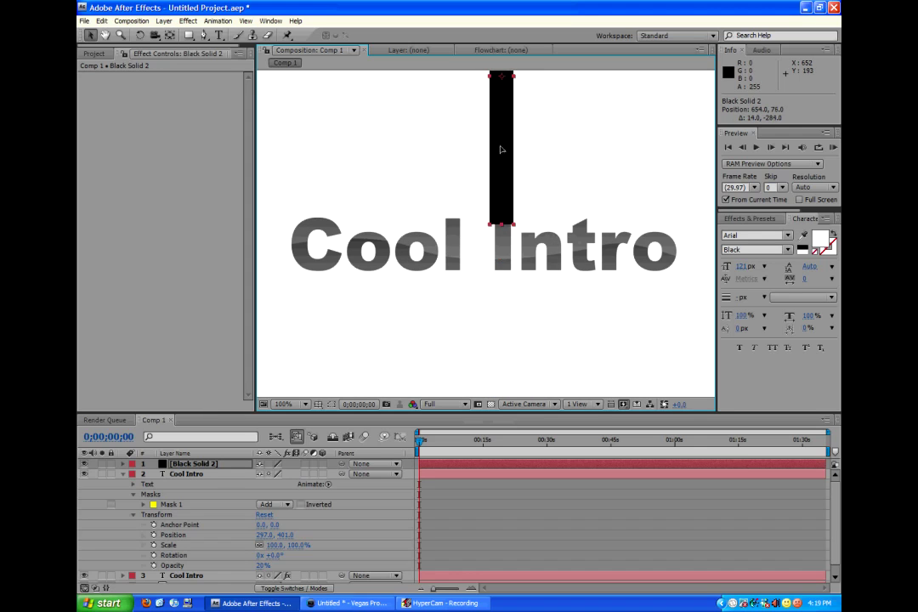
key(period)
key(period)
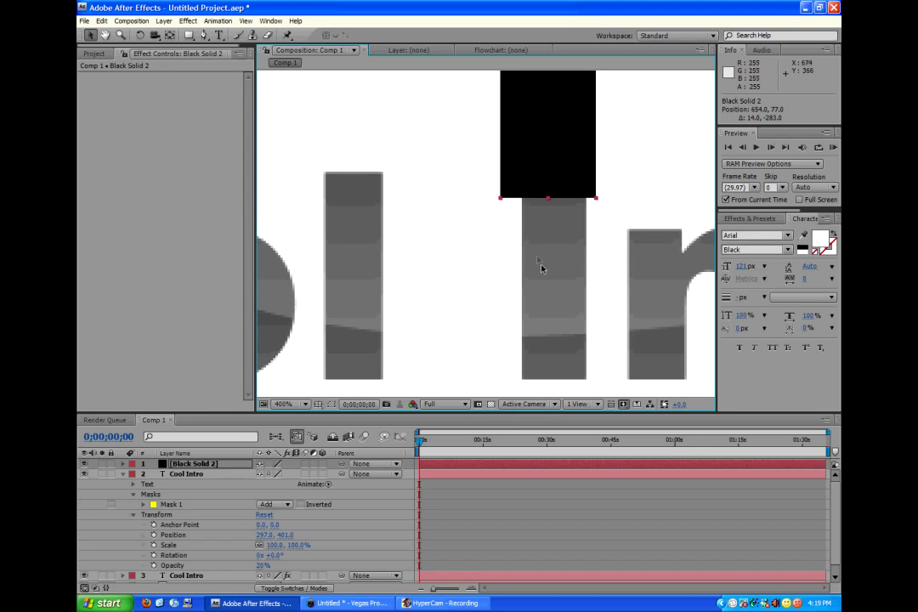
key(h)
drag(510, 252, 413, 320)
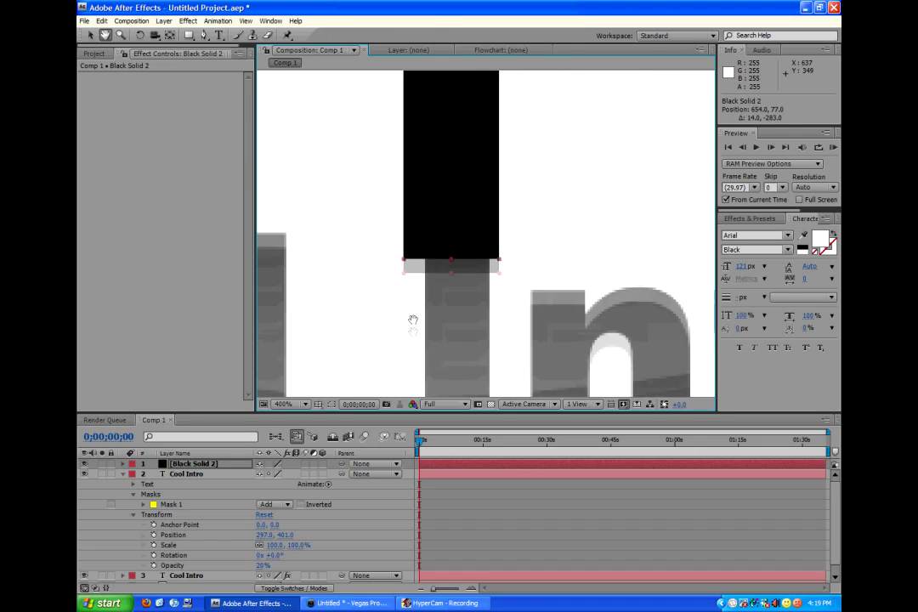
key(v)
drag(444, 250, 453, 219)
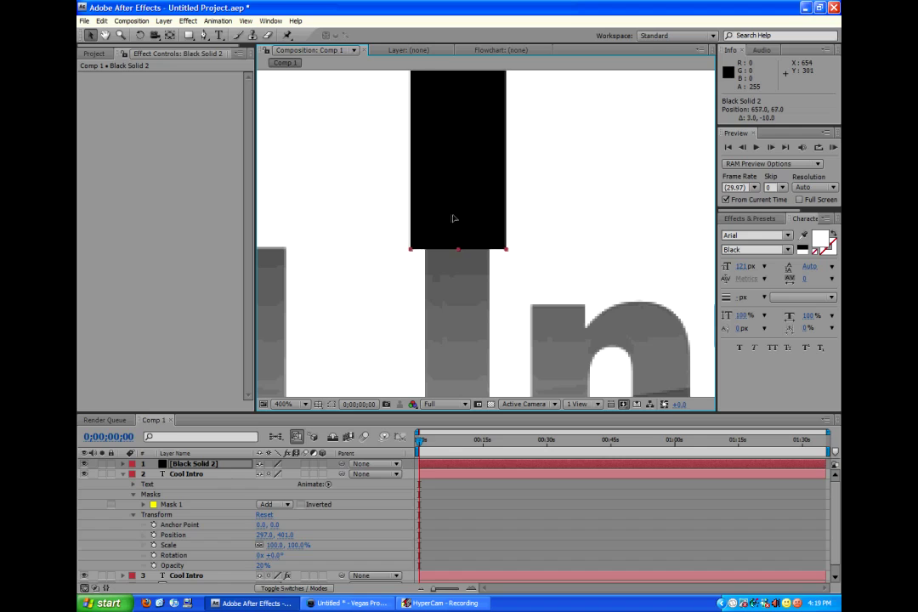
scroll(453, 219, up, 2)
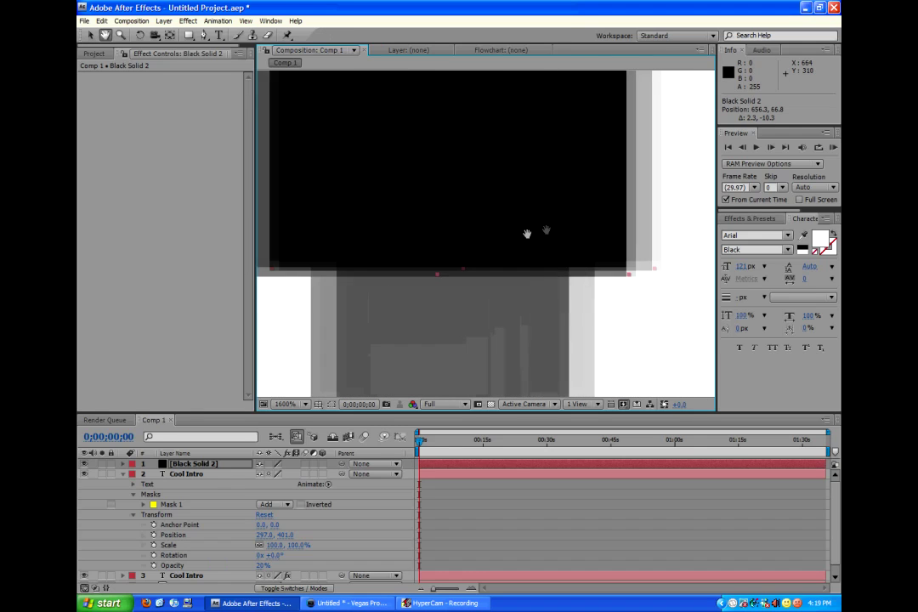
drag(526, 233, 565, 201)
key(v)
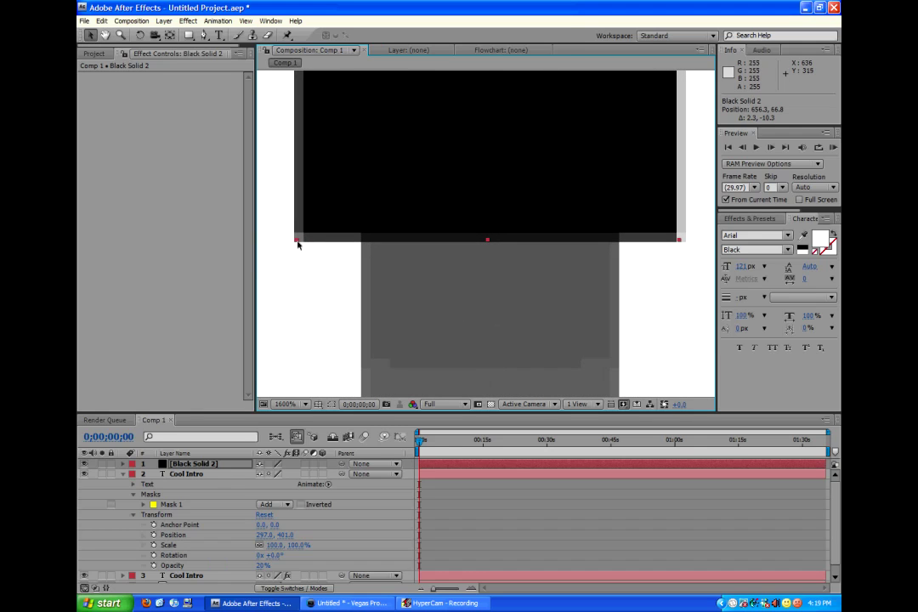
drag(297, 244, 364, 241)
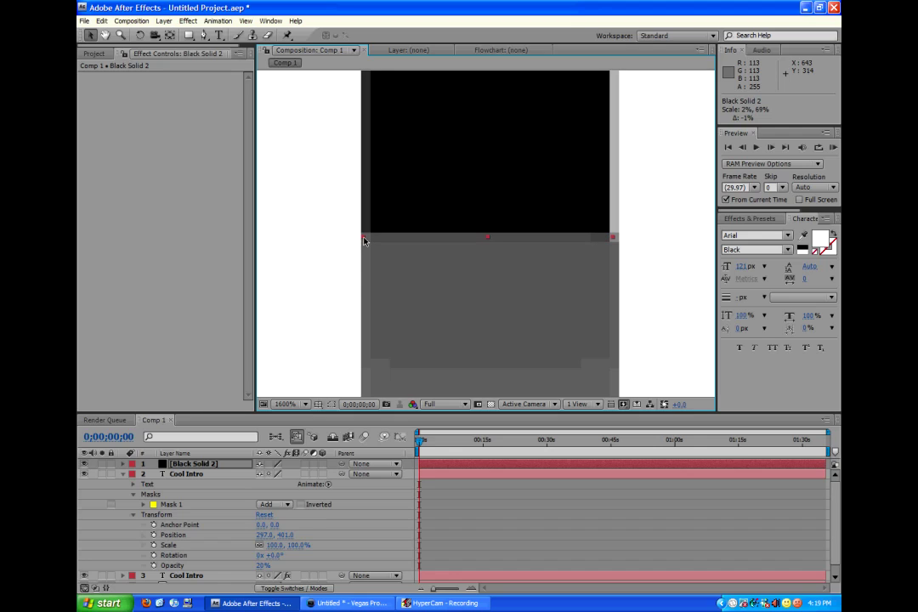
Nudge the bar pixel by pixel with arrow keys until it aligns exactly with the I.
key(Right)
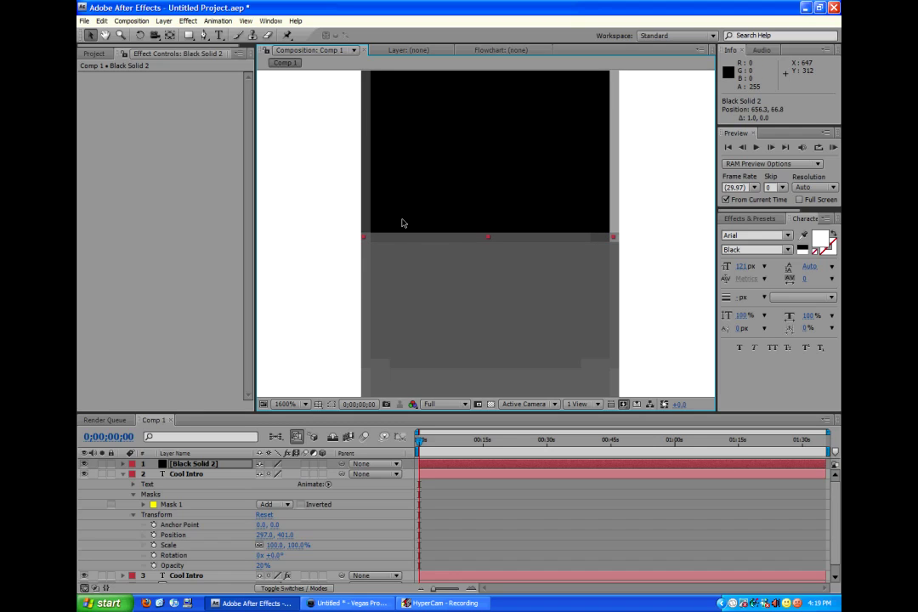
key(Right)
key(Left)
key(Up)
key(Up)
key(Up)
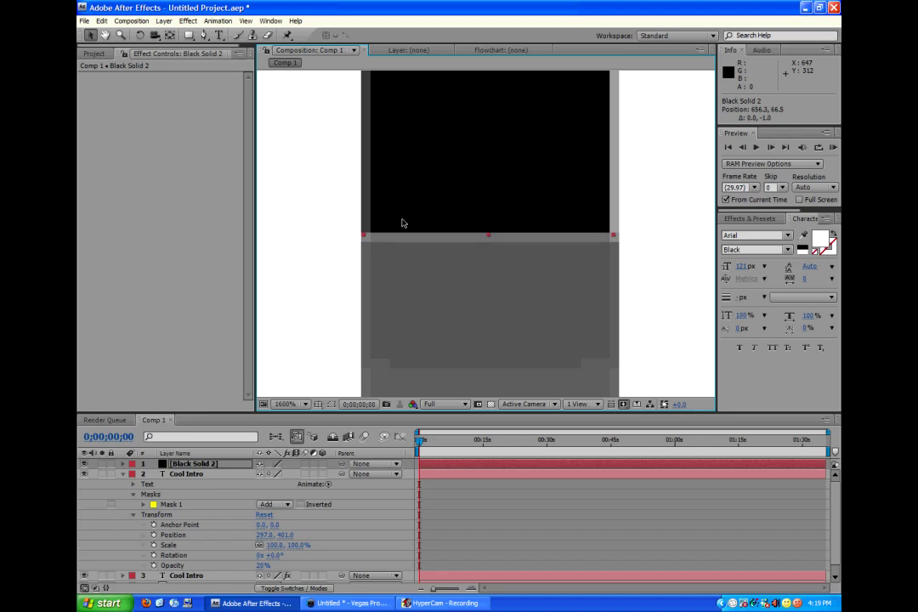
key(Down)
key(Down)
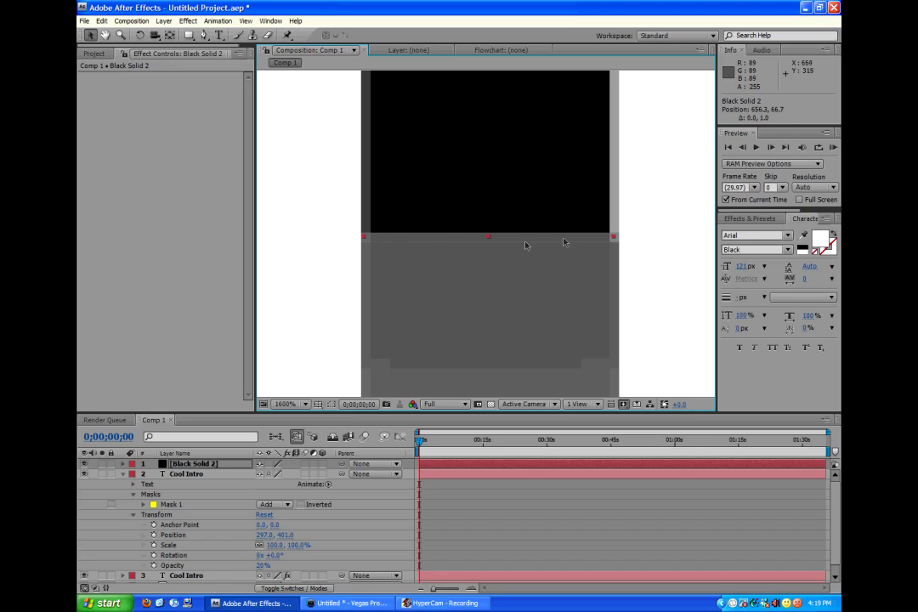
key(Right)
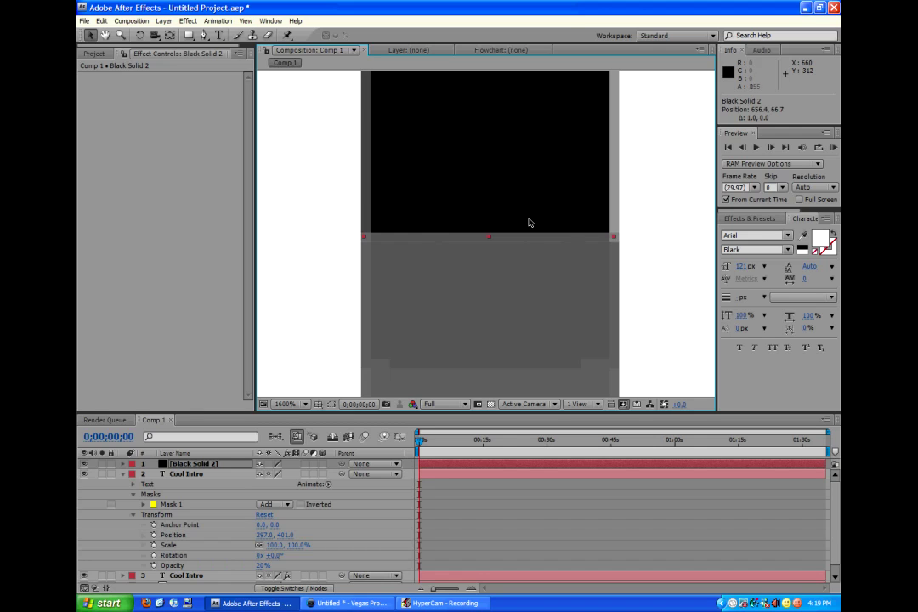
key(comma)
Search 'ramp' in Effects & Presets and apply Ramp to the black bar.
click(751, 219)
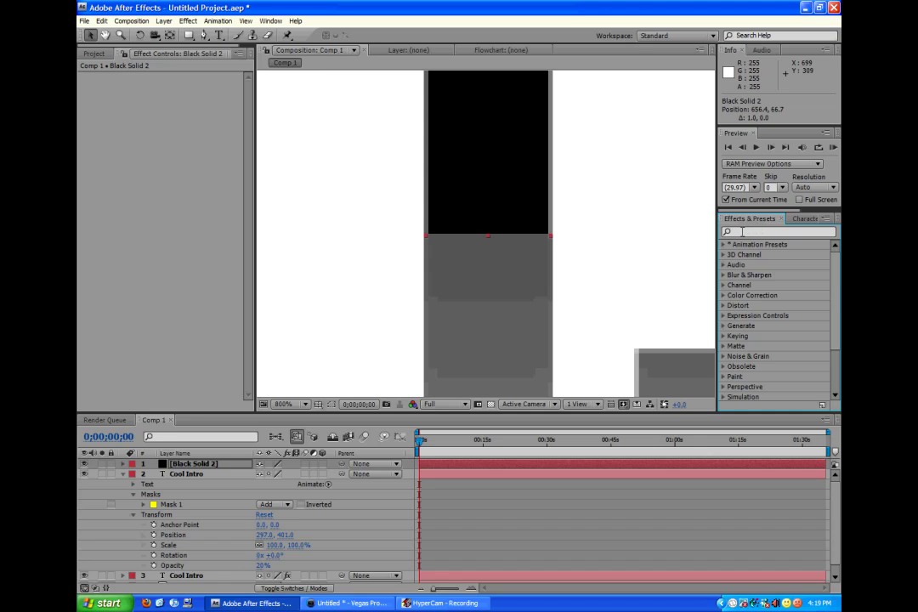
click(742, 231)
text(ramp)
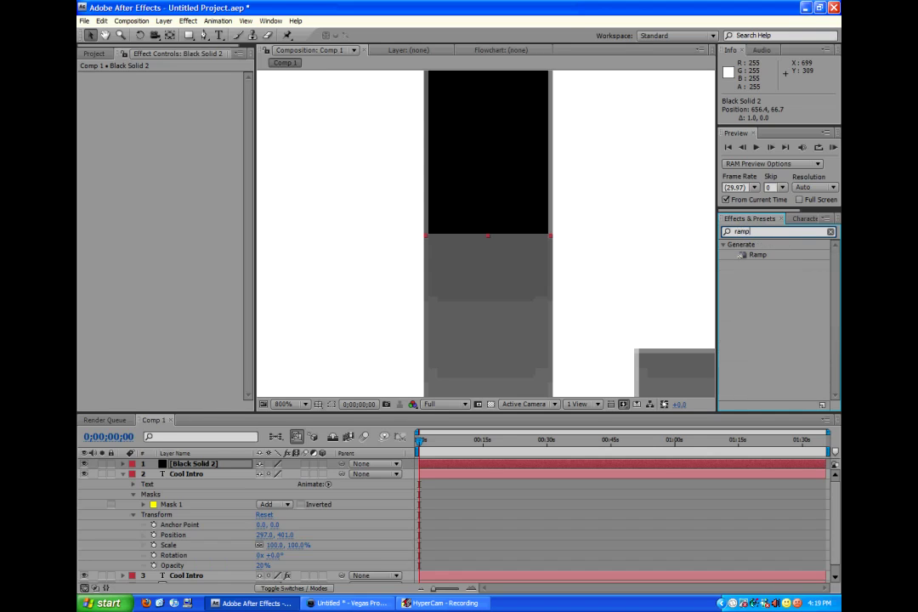
drag(756, 254, 504, 152)
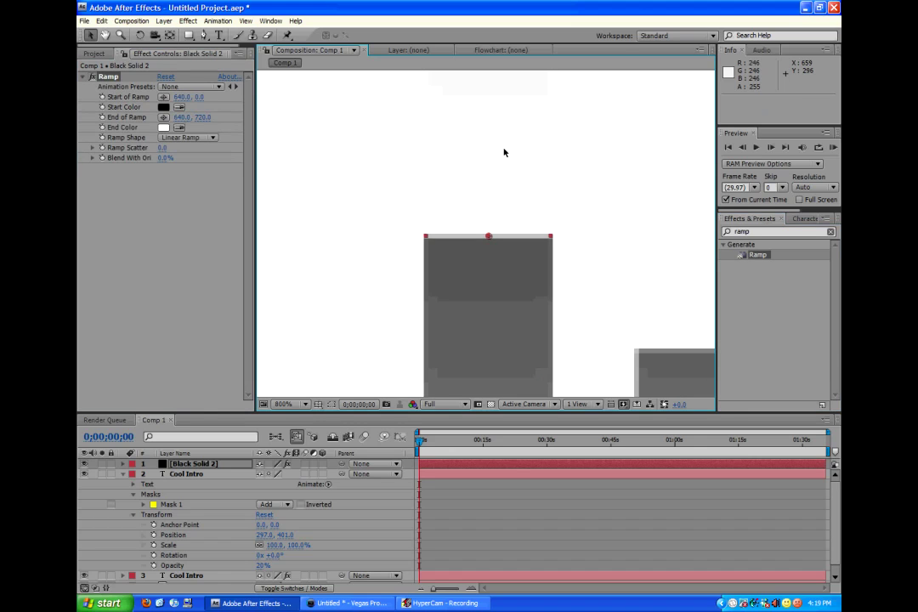
Sample the I's grey from the comp as the bar's Ramp End Color.
scroll(522, 186, down, 4)
scroll(541, 206, up, 1)
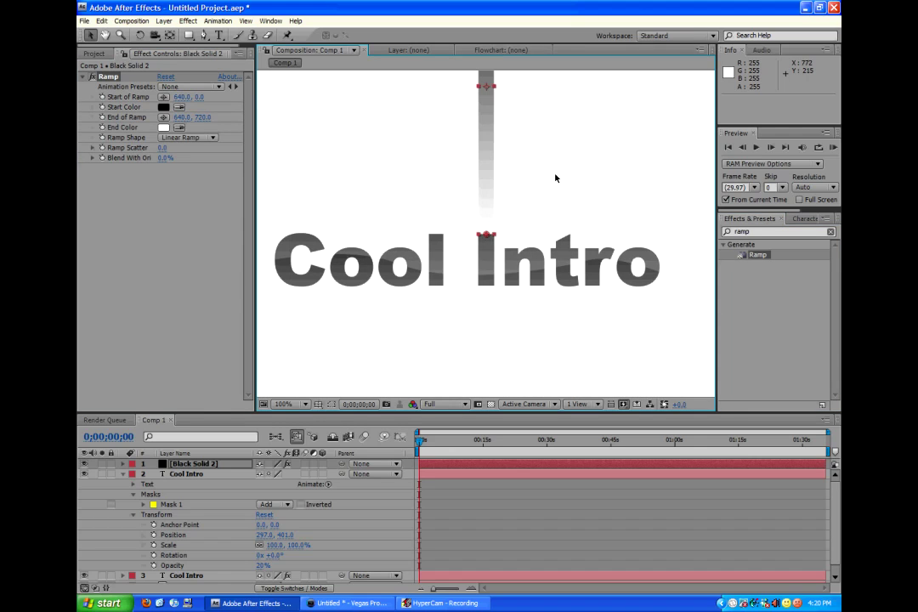
key(space)
scroll(552, 182, up, 3)
drag(561, 176, 470, 334)
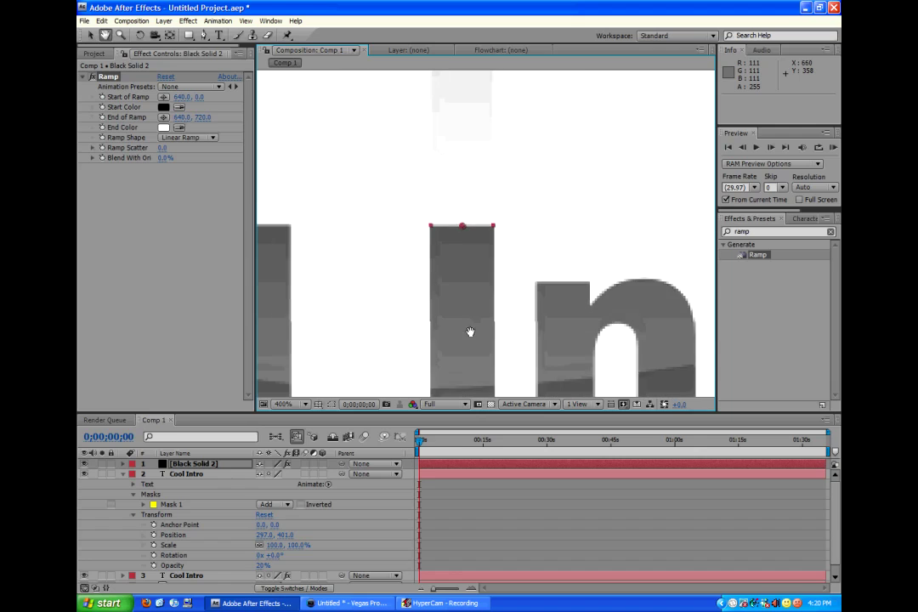
scroll(519, 255, up, 2)
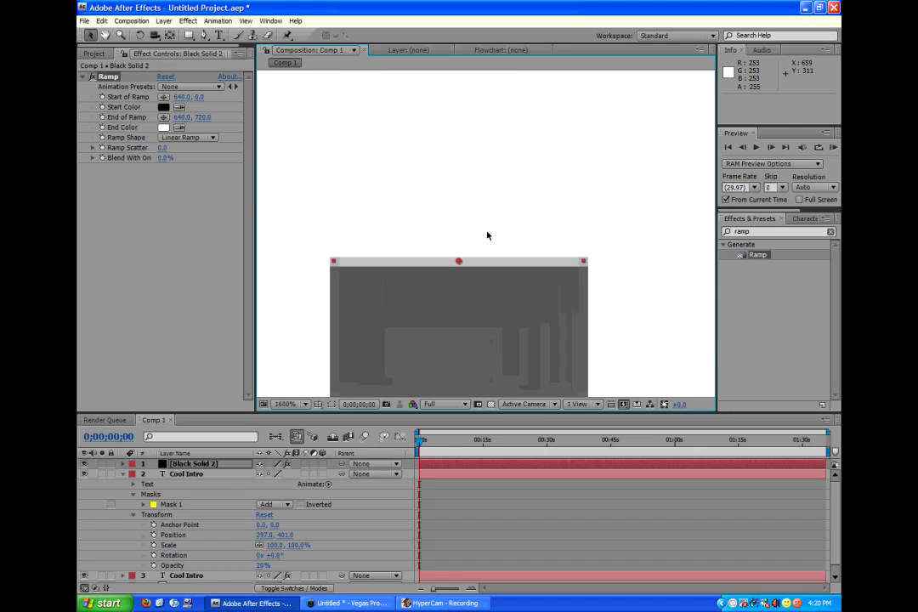
click(180, 125)
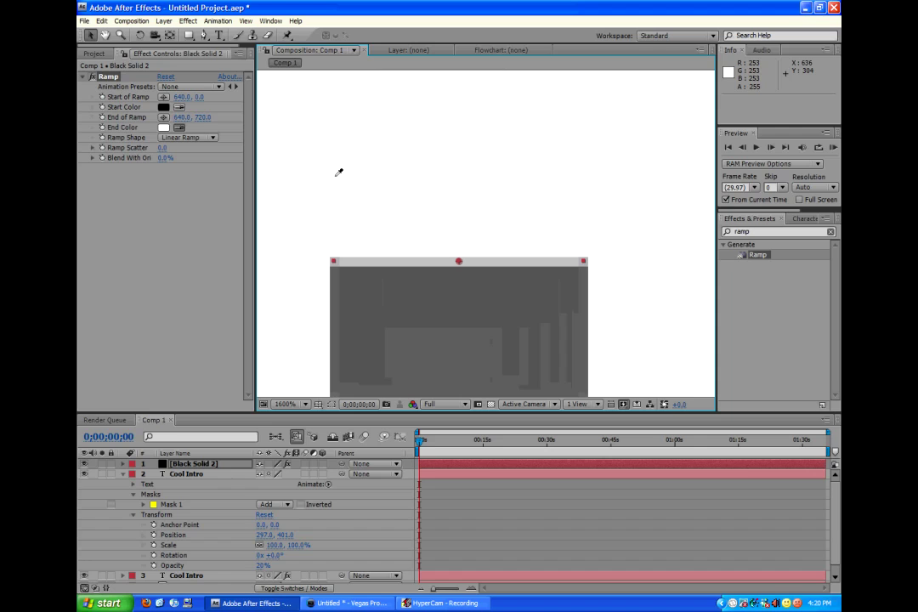
click(488, 270)
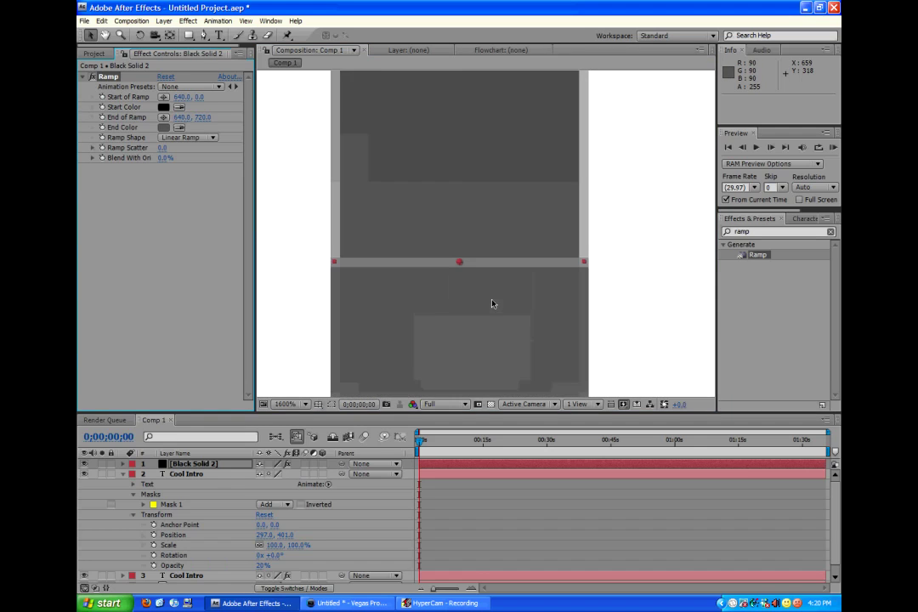
Nudge Black Solid 2 with the arrow keys so it sits flush with the I's top.
click(215, 474)
click(210, 466)
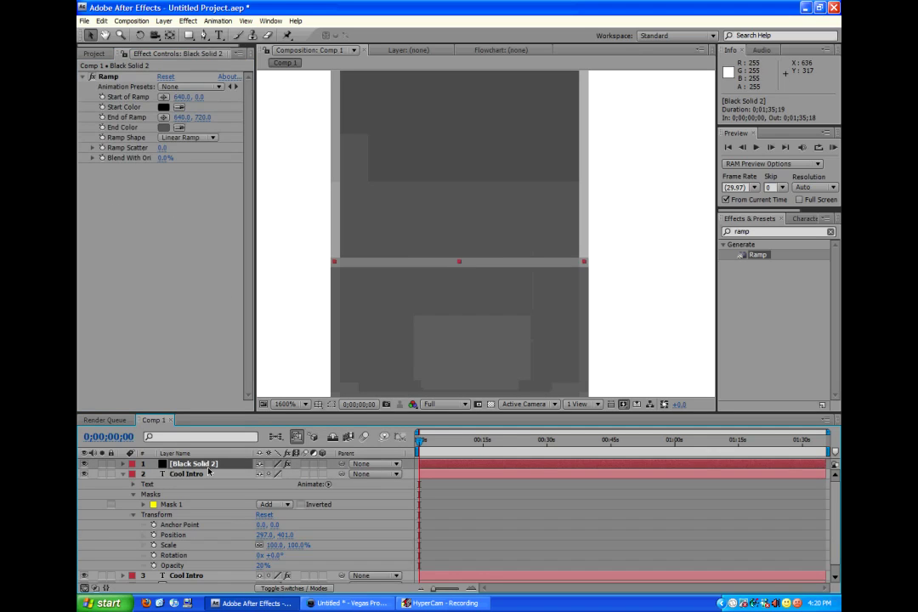
key(Down)
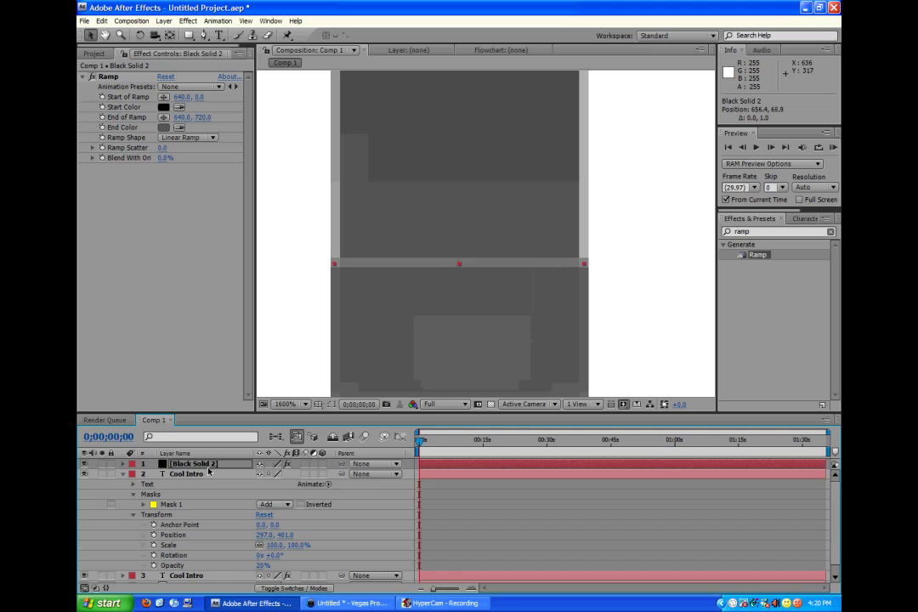
key(Down)
key(Down)
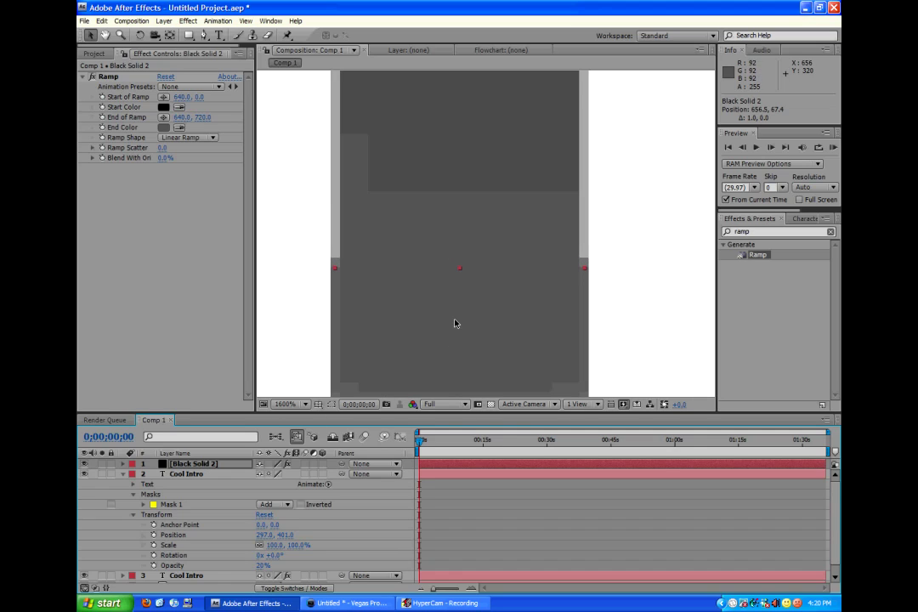
key(Right)
key(Left)
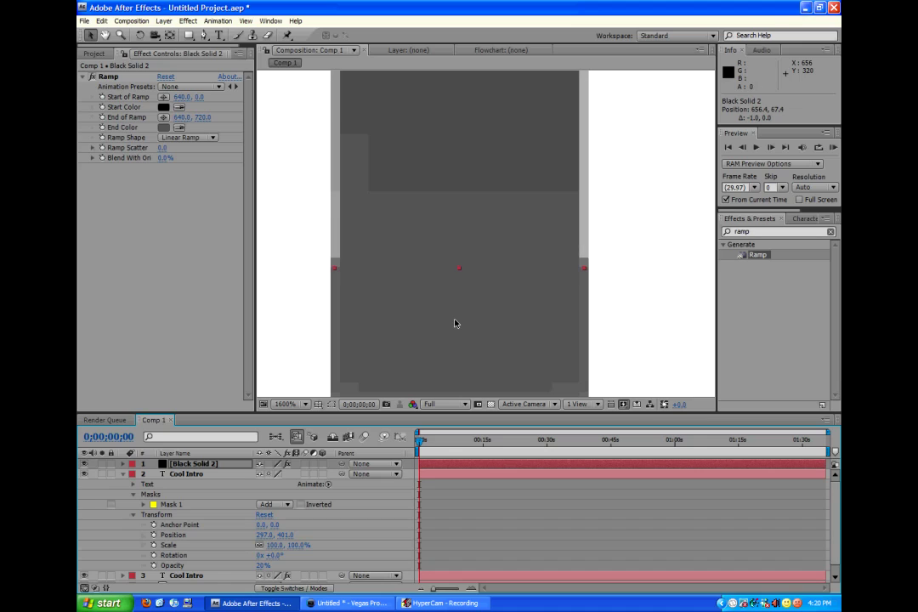
drag(334, 272, 332, 271)
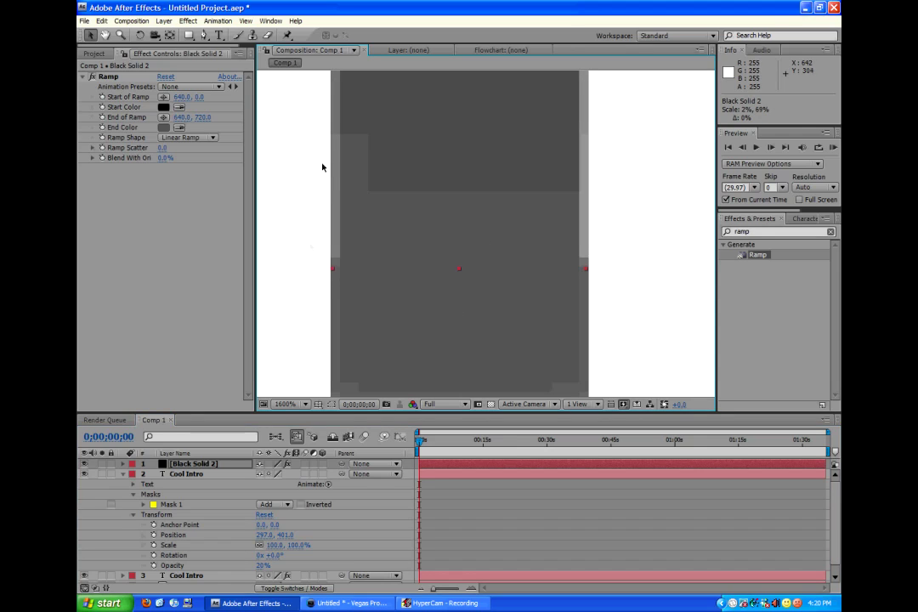
key(Right)
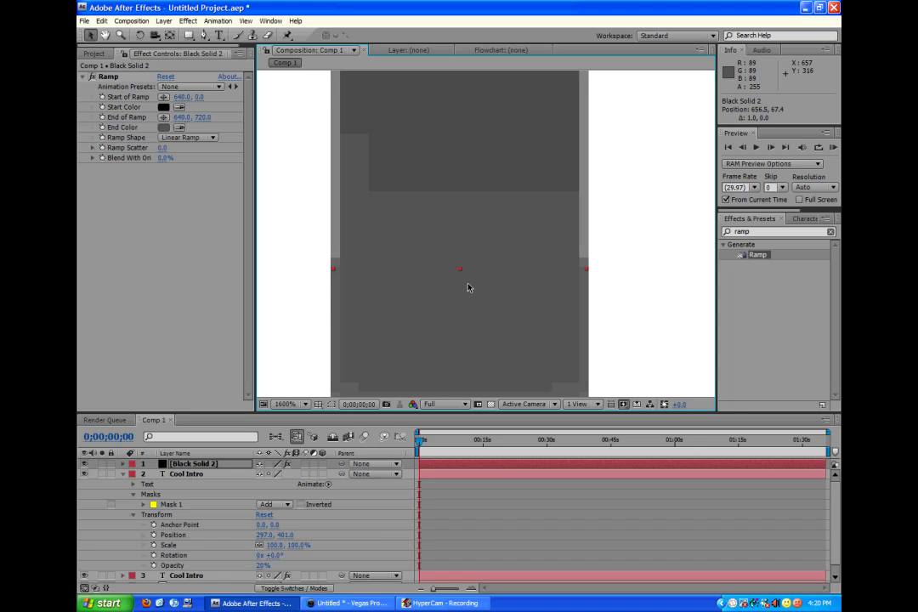
scroll(468, 288, down, 4)
click(496, 352)
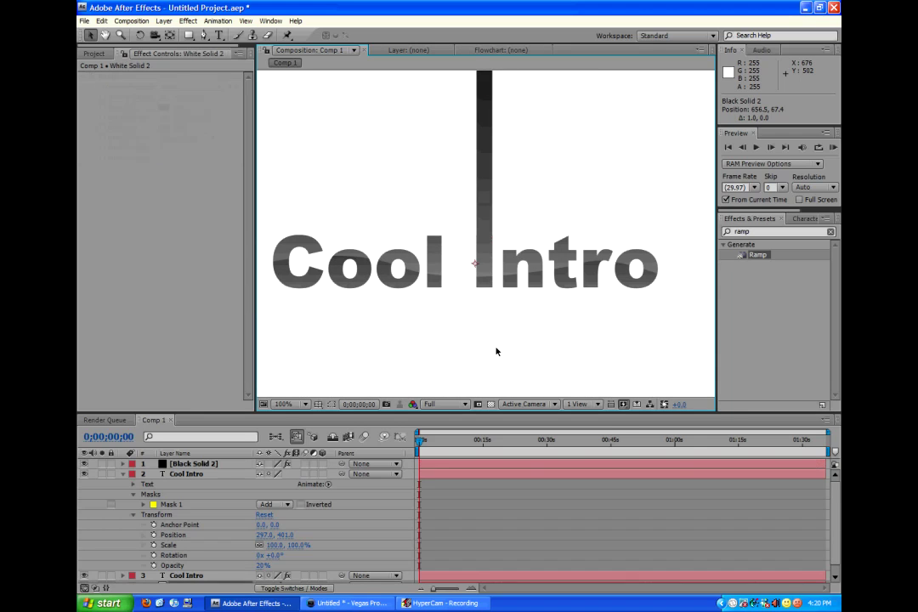
scroll(496, 351, down, 2)
scroll(496, 351, up, 3)
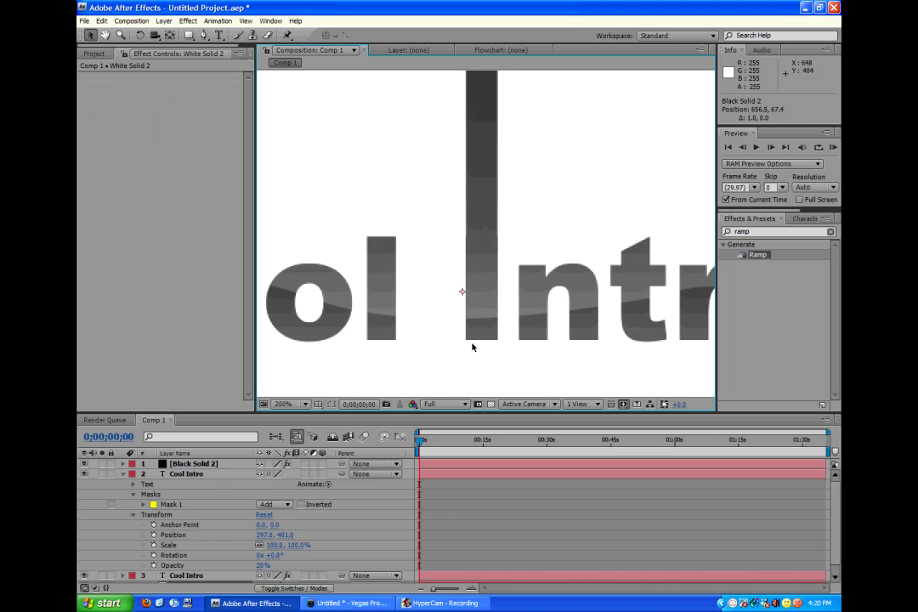
scroll(473, 346, down, 3)
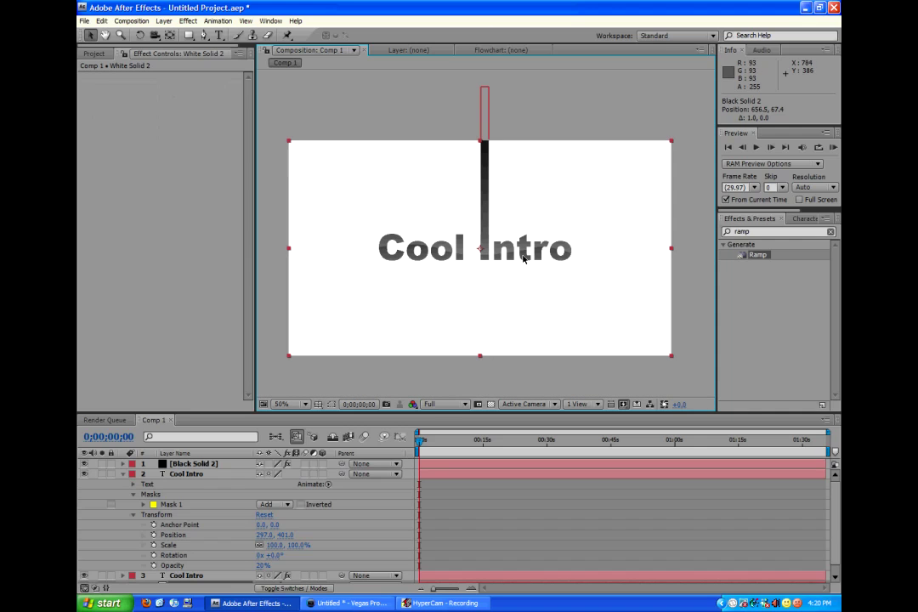
key(h)
drag(503, 284, 527, 240)
scroll(529, 239, up, 2)
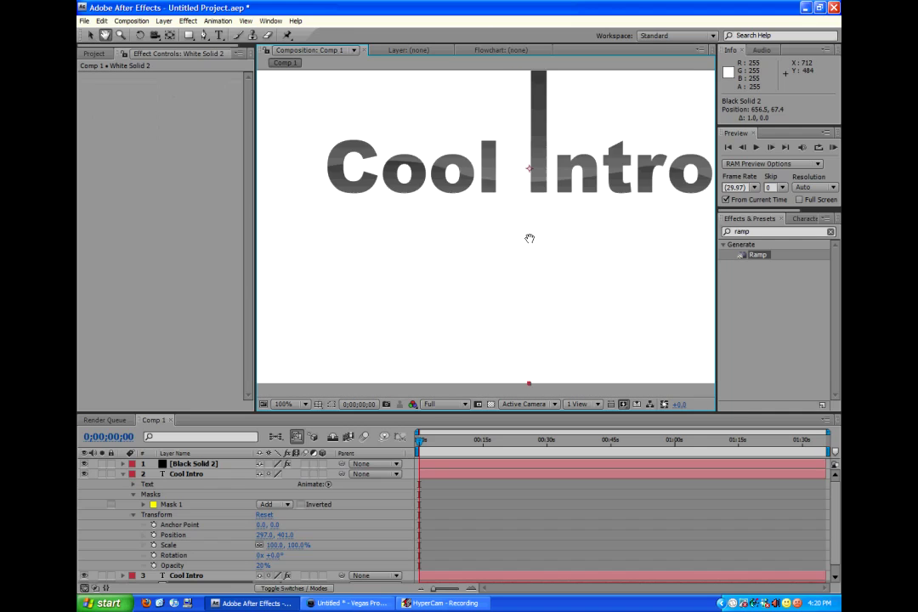
scroll(529, 238, up, 4)
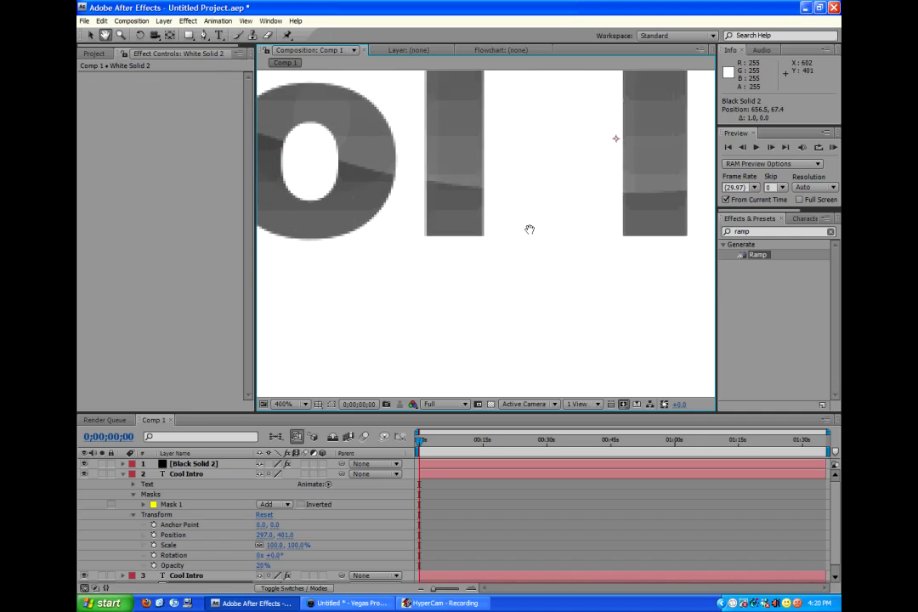
drag(530, 229, 543, 180)
key(v)
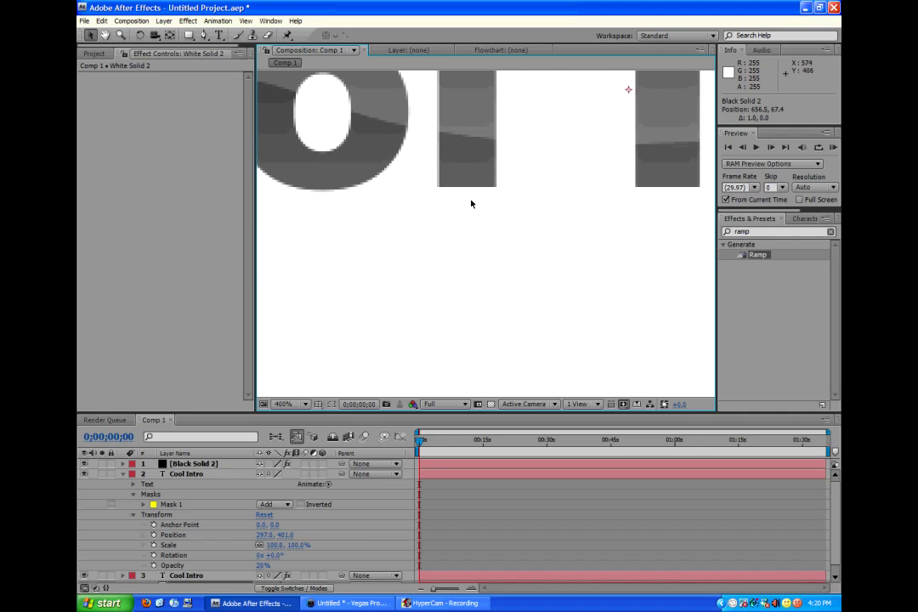
scroll(527, 226, down, 4)
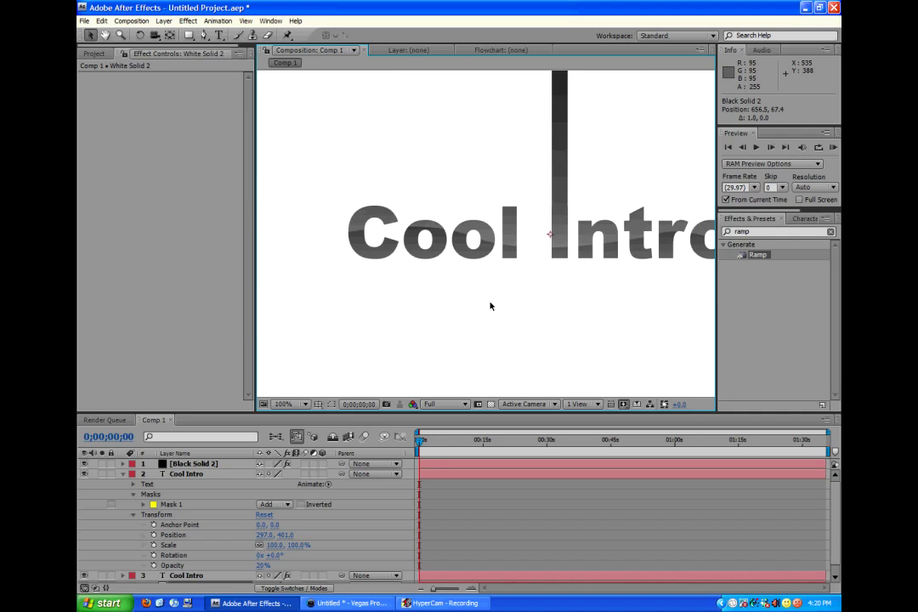
scroll(429, 281, right, 5)
scroll(593, 295, up, 2)
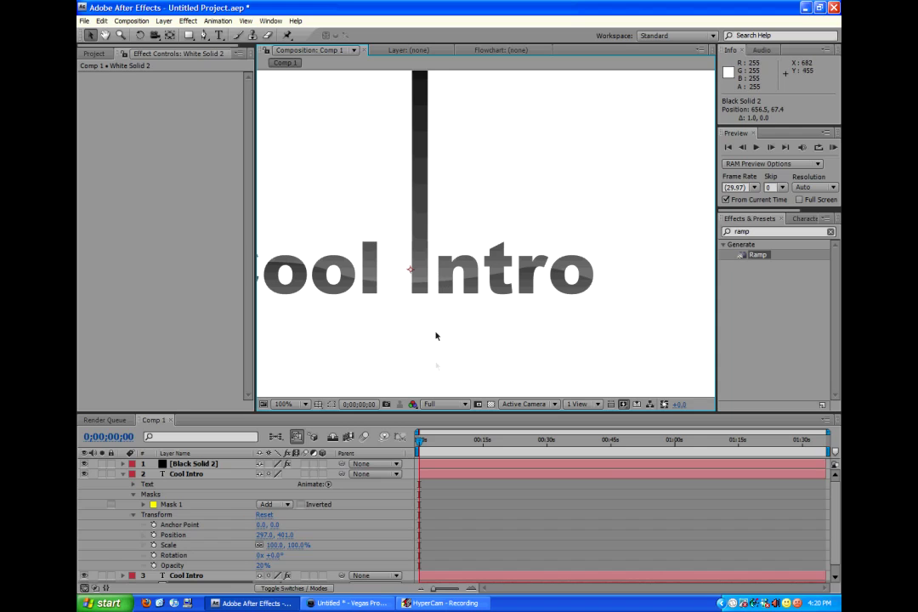
drag(470, 372, 508, 270)
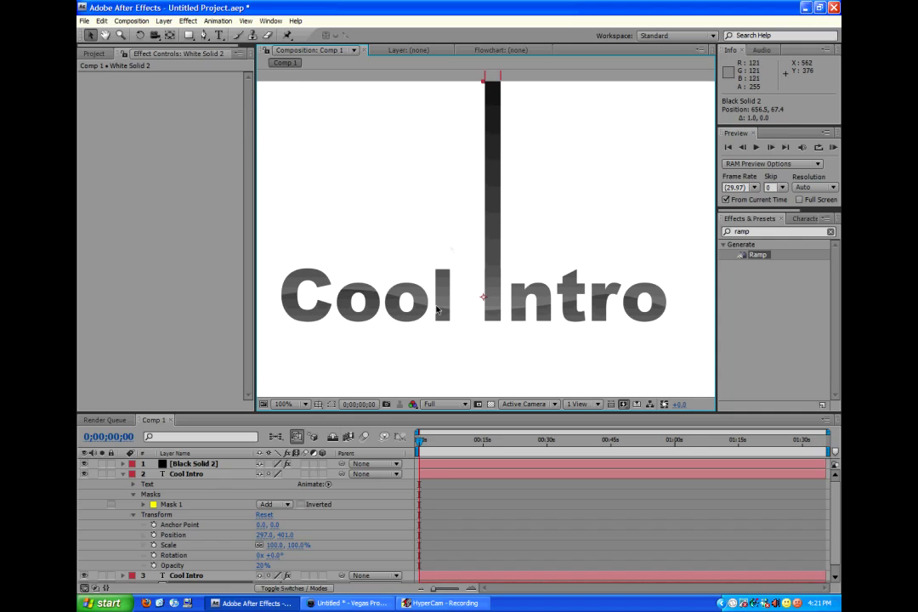
Reveal Black Solid 2's Transform properties, test a rotation, and undo back to 0°.
click(179, 464)
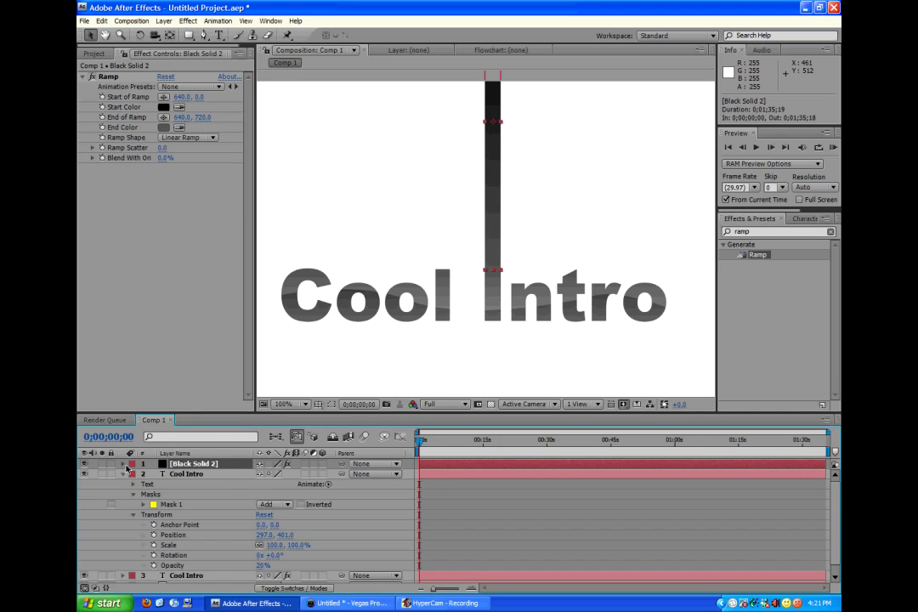
click(124, 465)
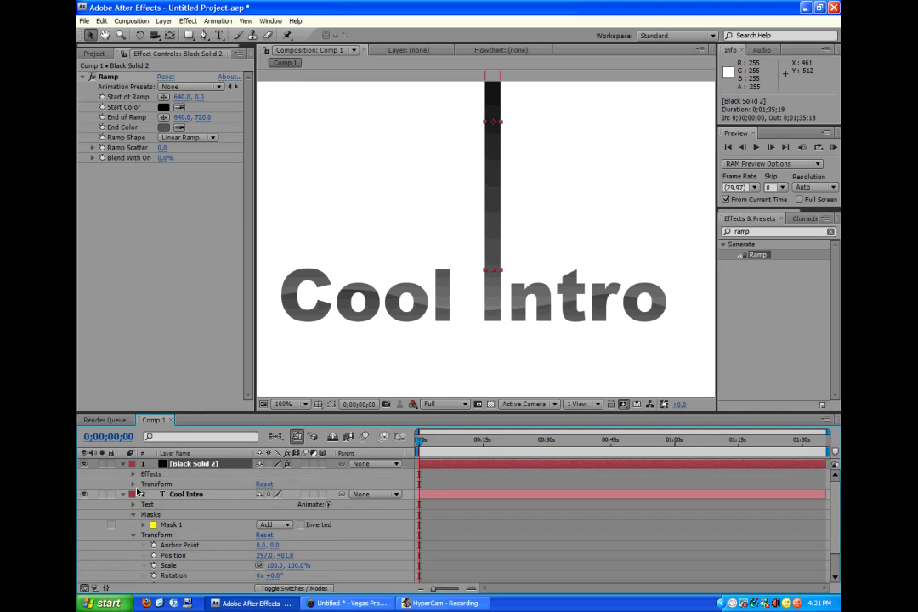
click(132, 485)
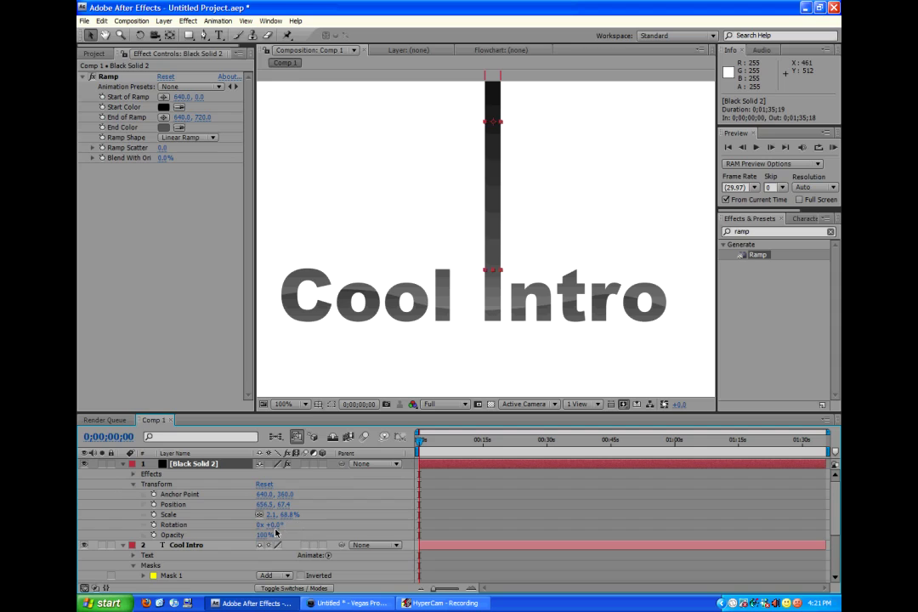
mouse_move(275, 531)
mouse_down()
mouse_move(383, 527)
mouse_move(277, 527)
mouse_up()
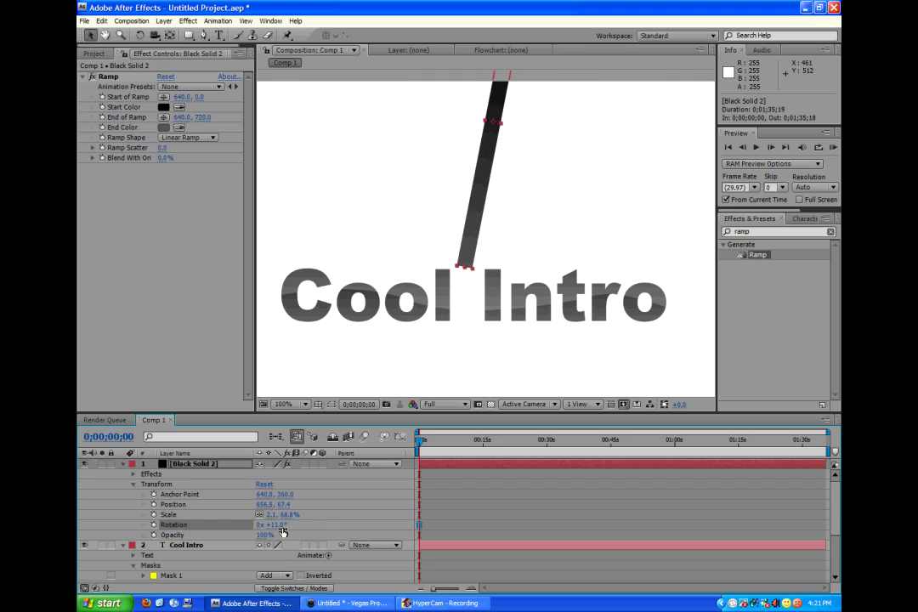
key(ctrl+z)
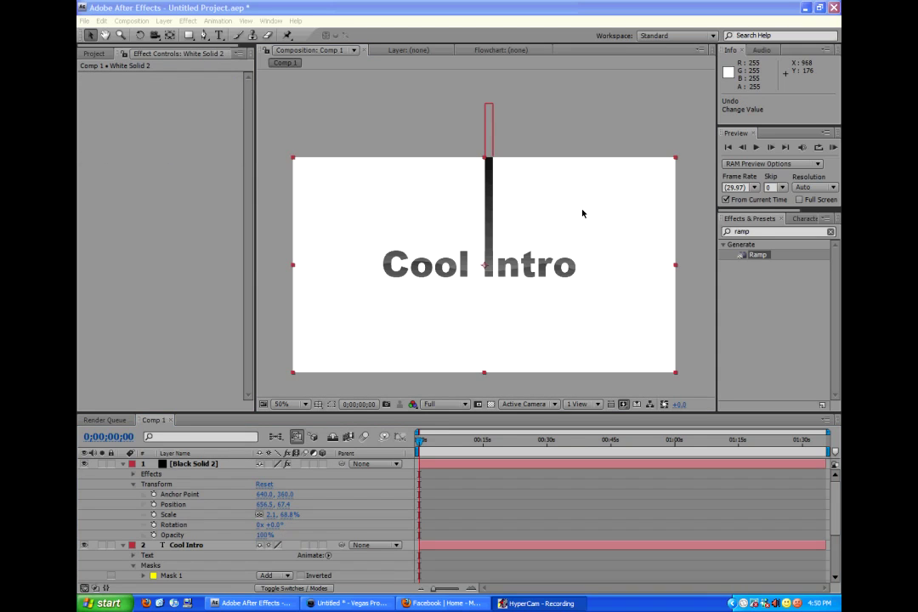
click(209, 466)
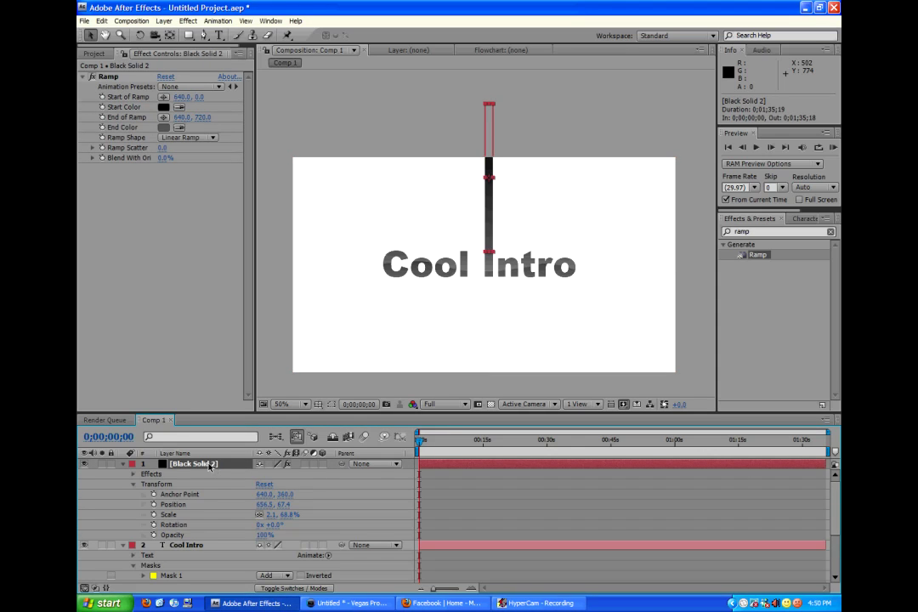
Draw a wide rectangular mask on Black Solid 2 in the space above the comp frame.
click(188, 35)
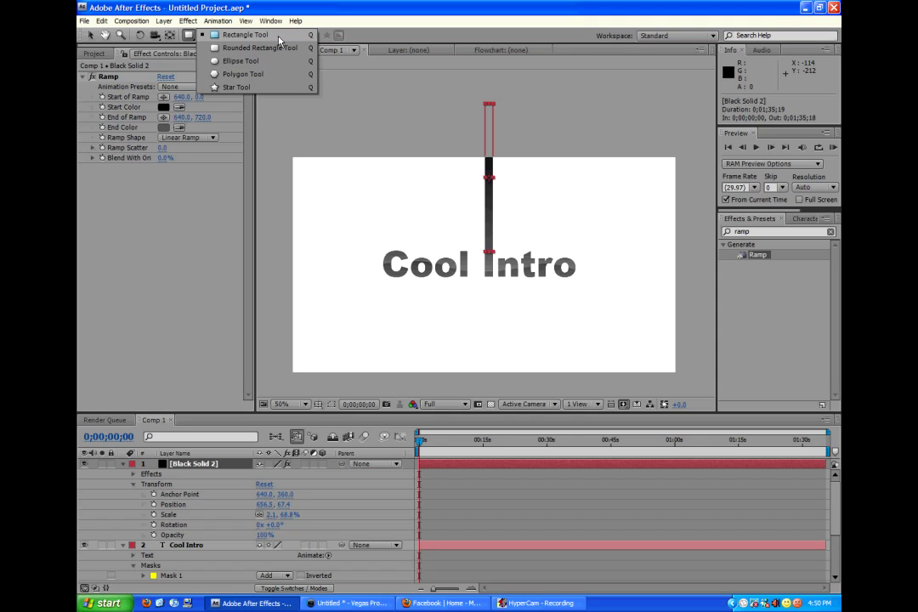
click(279, 40)
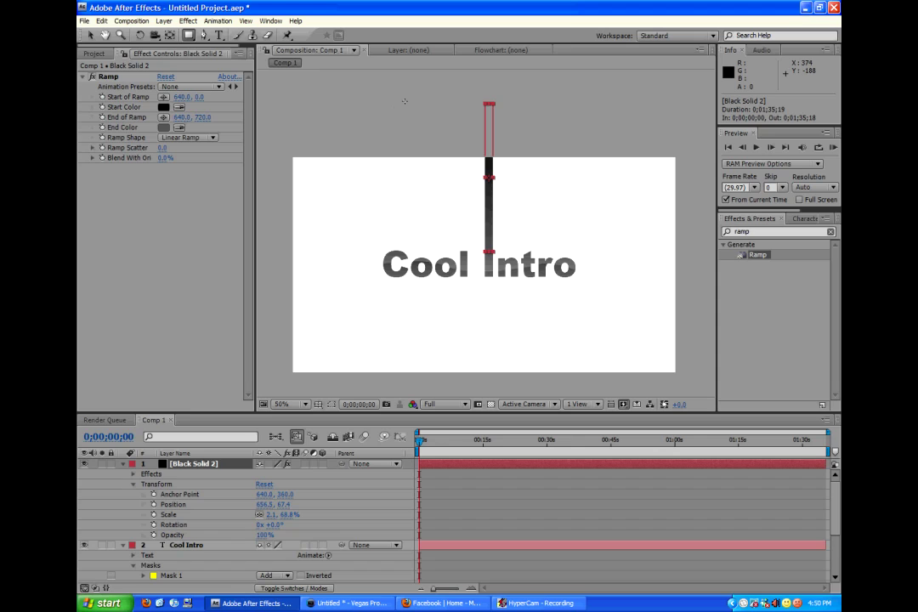
key(h)
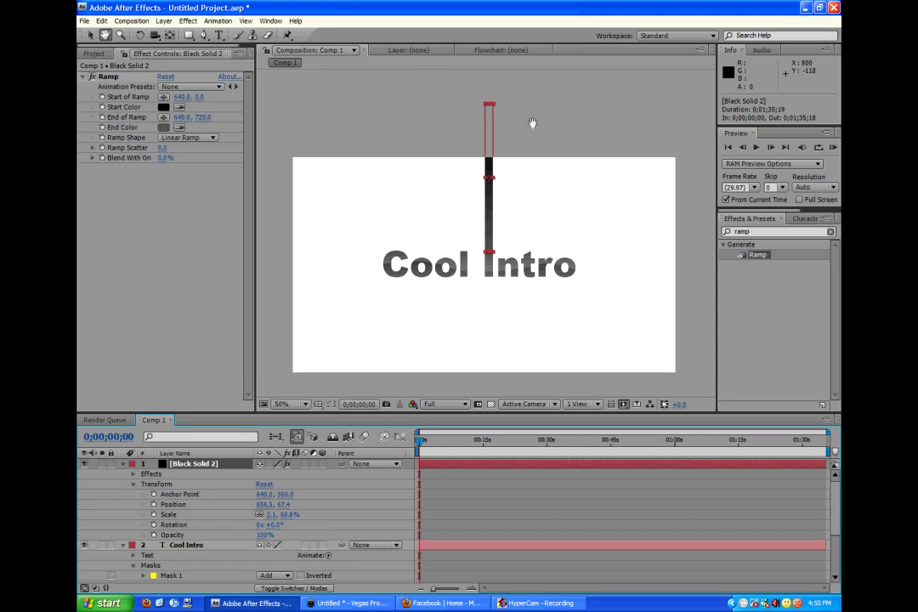
drag(532, 123, 522, 218)
key(q)
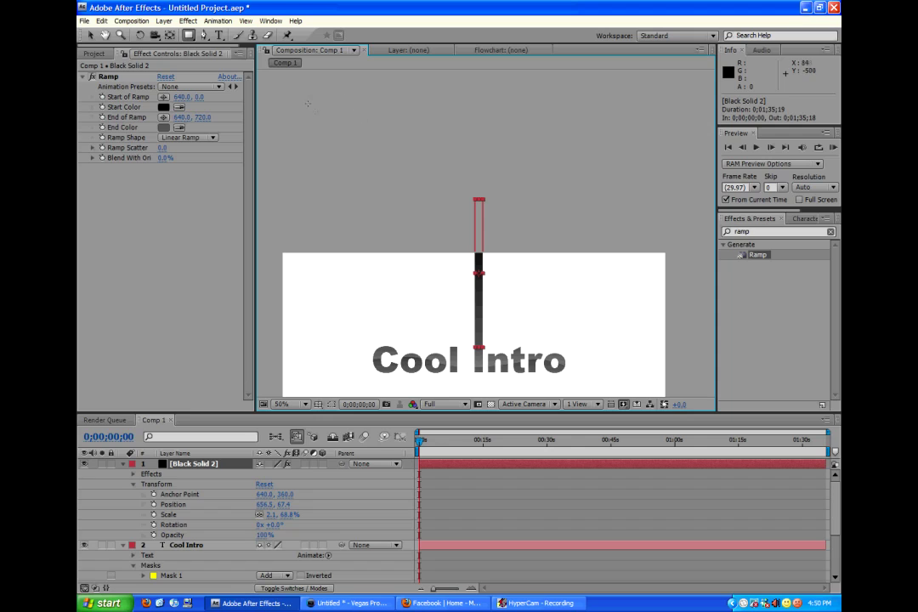
drag(295, 100, 660, 145)
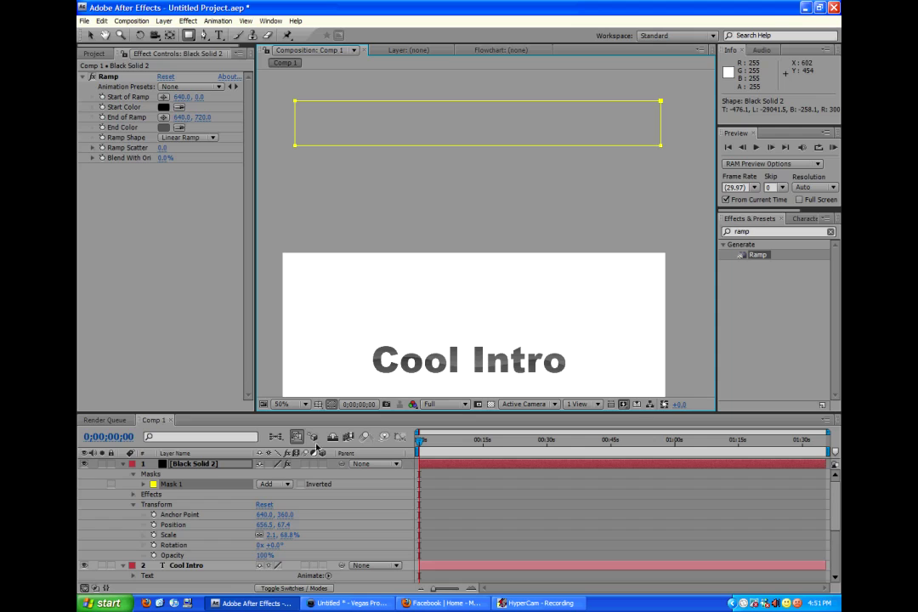
Set Mask 1 to Subtract with a 267-pixel Mask Expansion.
click(142, 484)
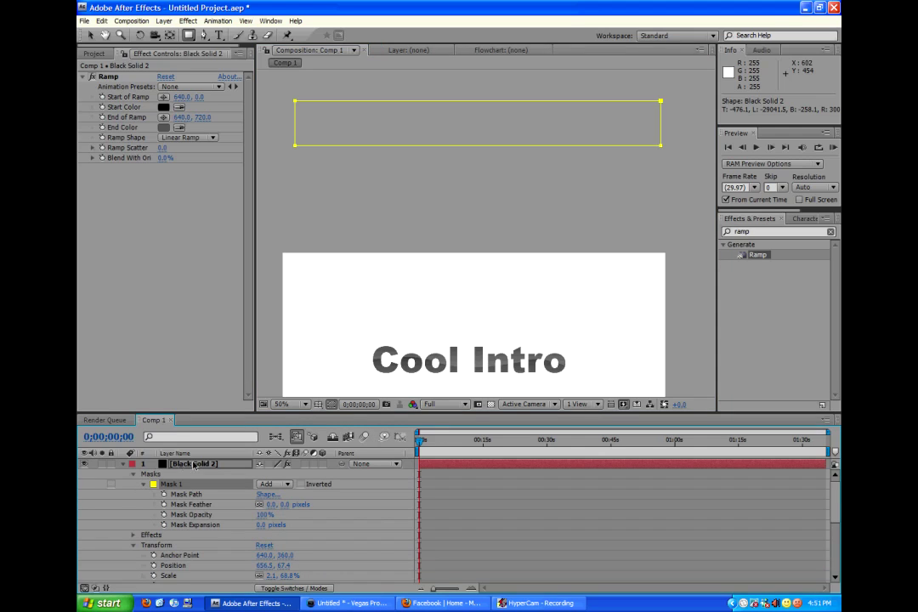
drag(262, 524, 289, 490)
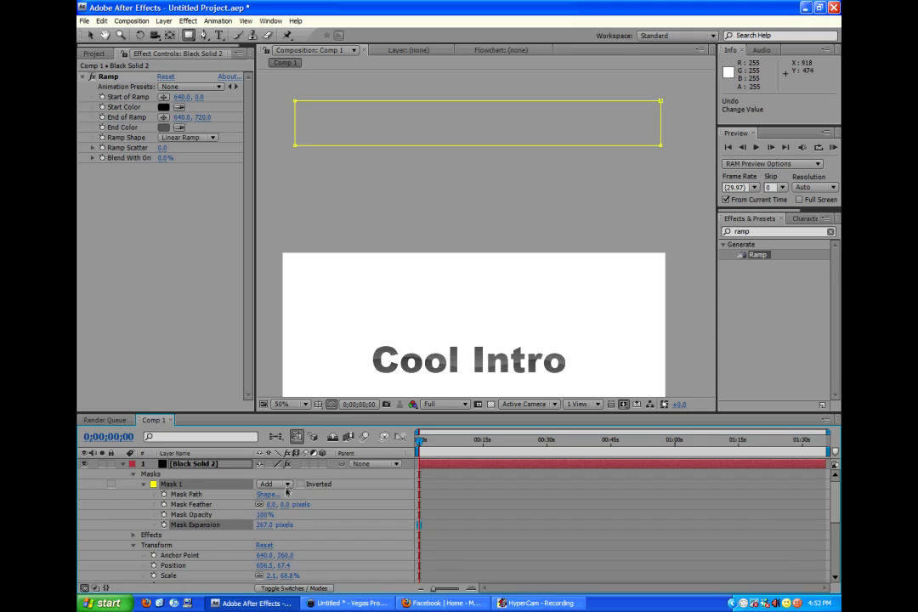
click(287, 484)
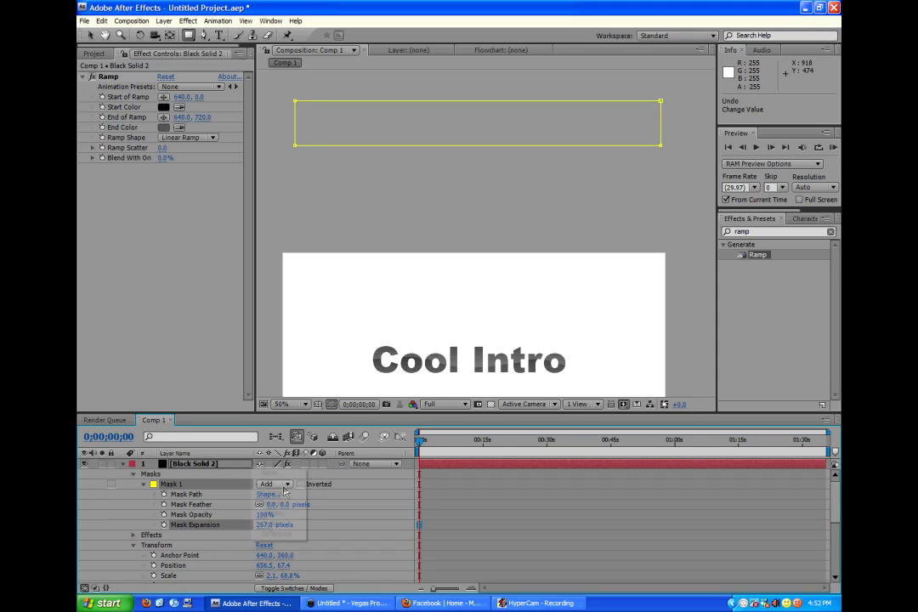
click(284, 494)
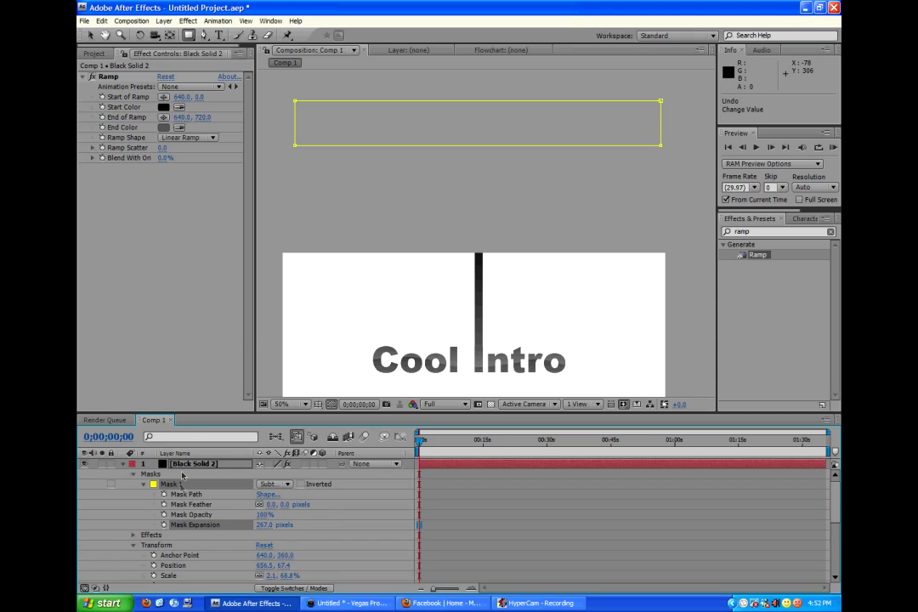
Keyframe Mask Expansion from 998 pixels at 0:00 down to 267 later, easing the first keyframe.
click(165, 525)
drag(420, 525, 461, 525)
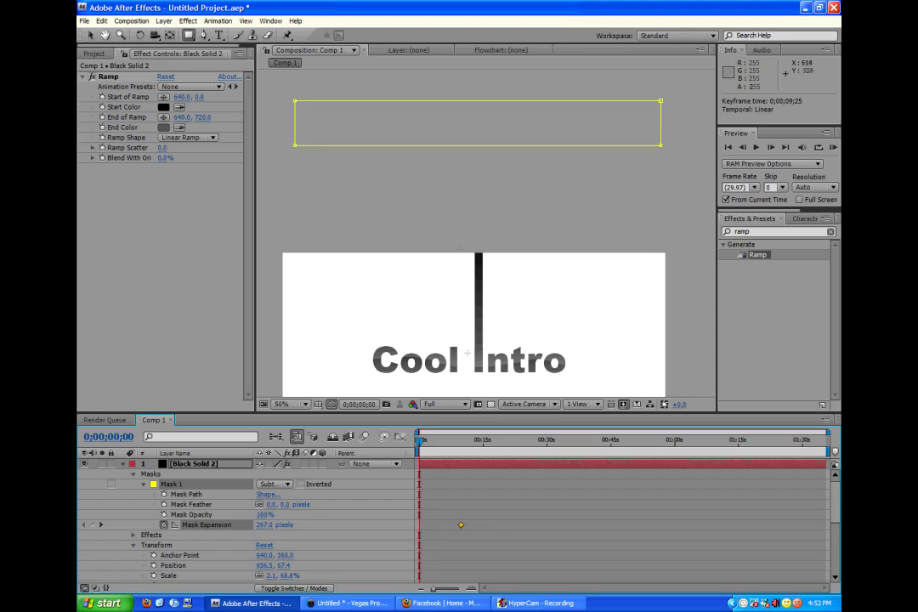
drag(263, 528, 544, 528)
drag(449, 513, 683, 511)
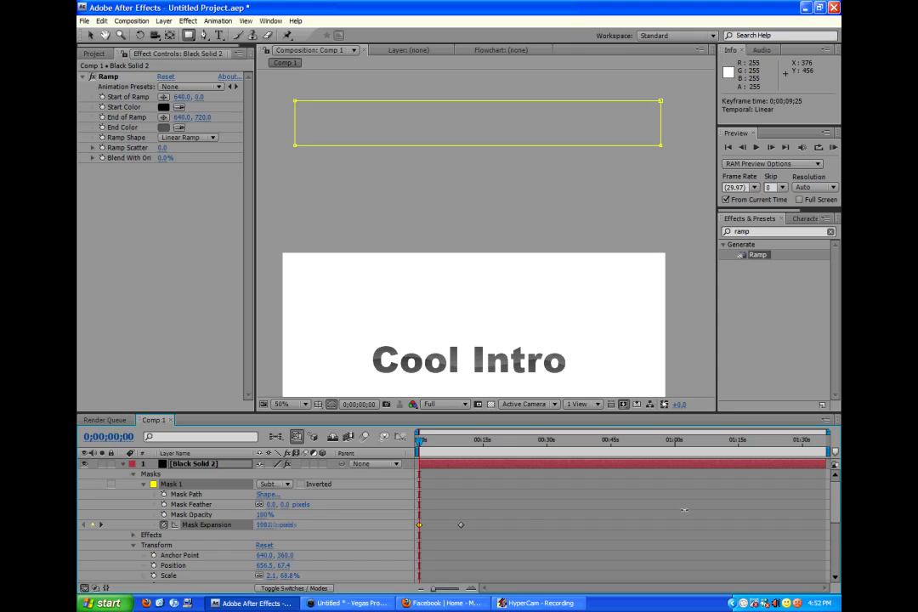
click(462, 527)
click(419, 524)
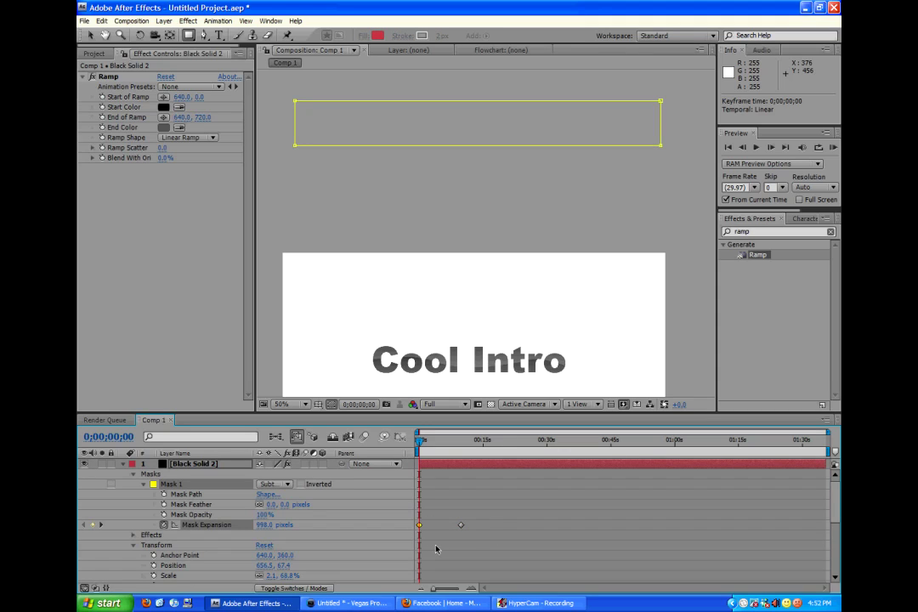
key(F9)
mouse_move(419, 438)
mouse_down()
mouse_move(443, 442)
mouse_move(418, 442)
mouse_up()
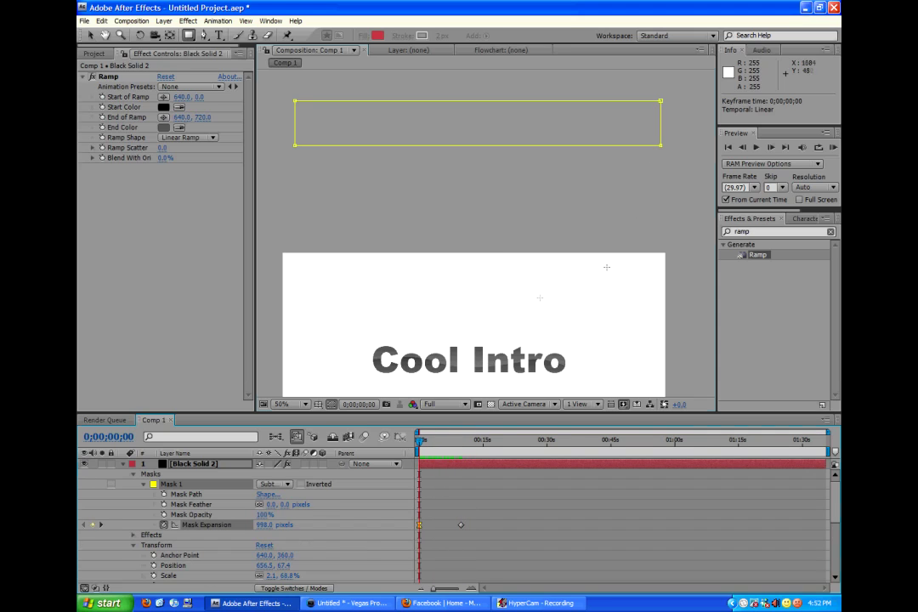